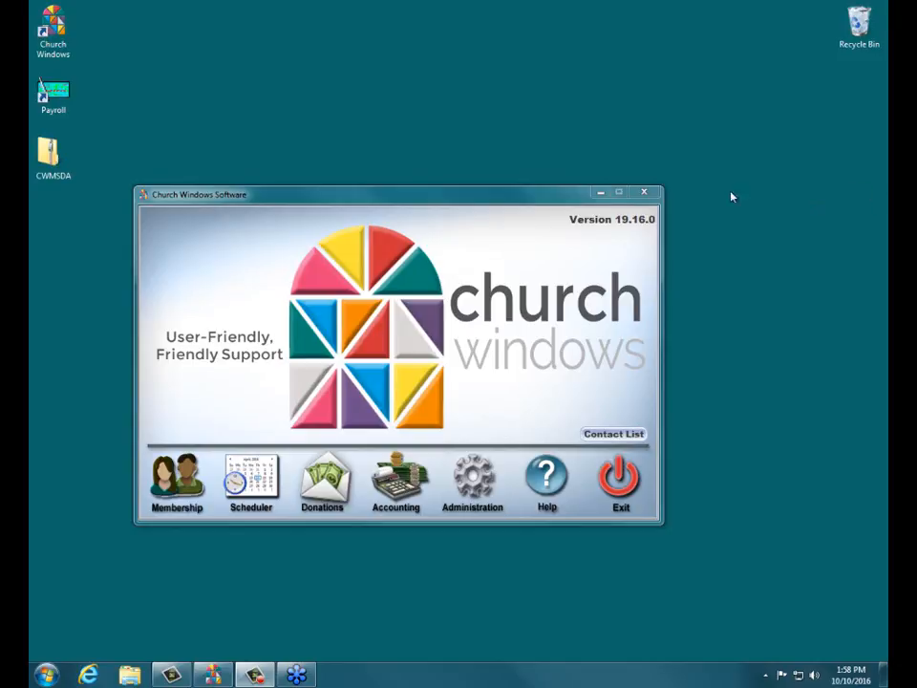
- Open the Membership labels report and continue to the label options with the default people selection
{"action": "left_click", "coordinate": [452, 203]}
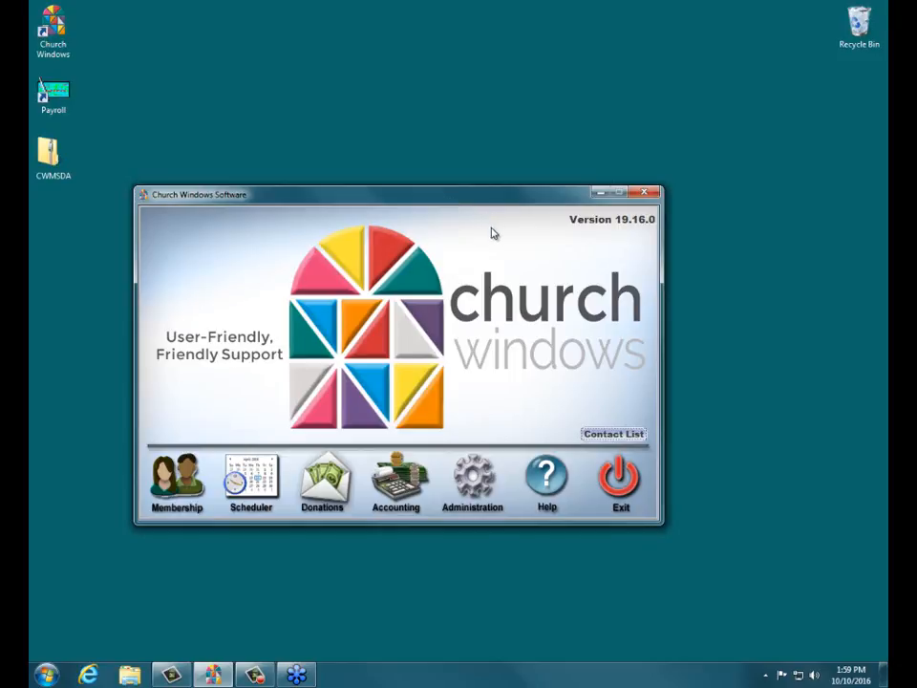
{"action": "left_click", "coordinate": [190, 476]}
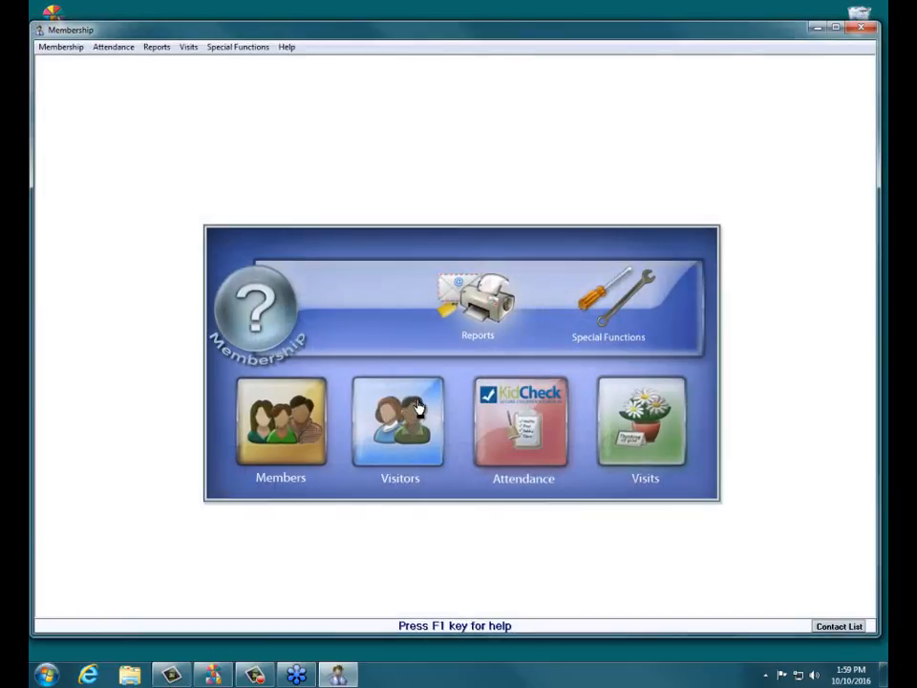
{"action": "left_click", "coordinate": [476, 304]}
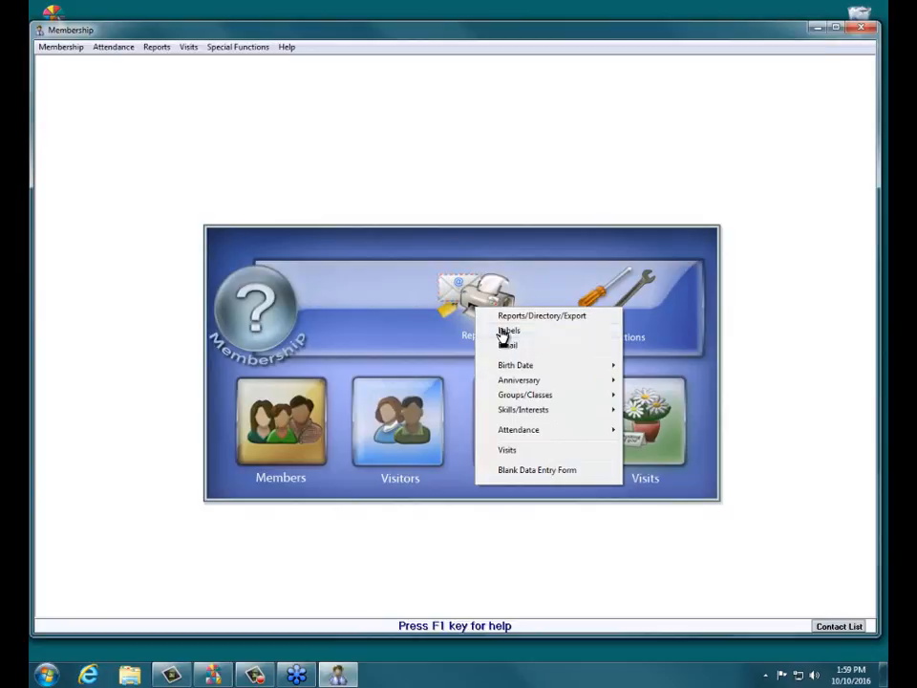
{"action": "left_click", "coordinate": [502, 331]}
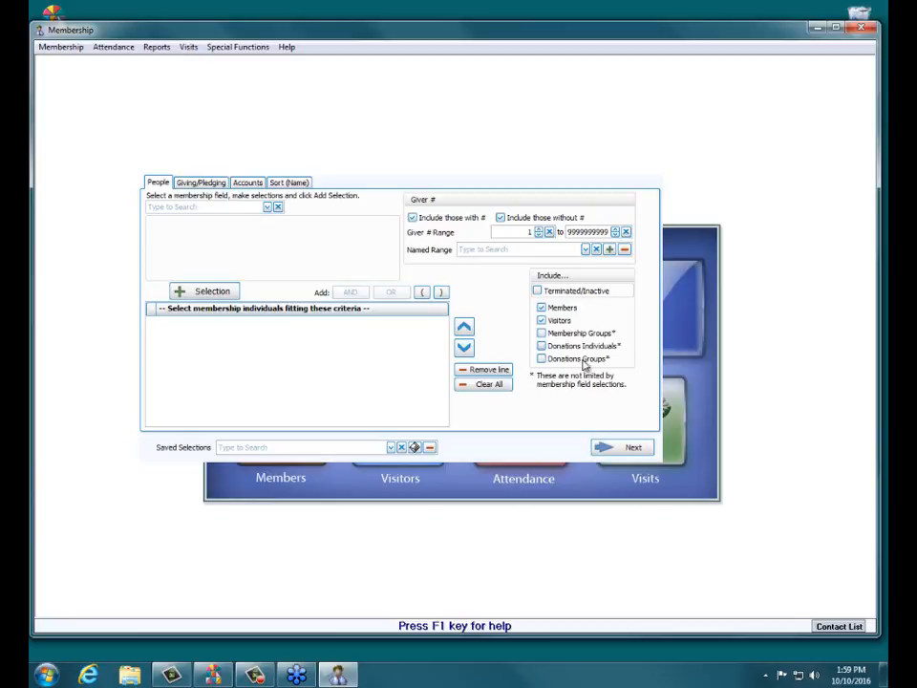
{"action": "left_click", "coordinate": [615, 449]}
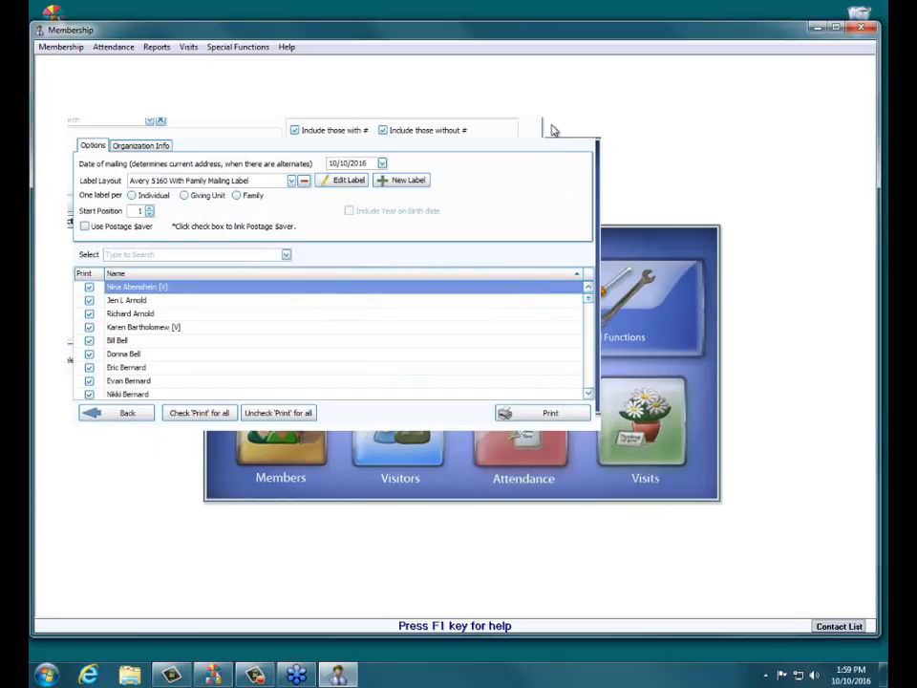
{"action": "left_click_drag", "start_coordinate": [551, 127], "coordinate": [591, 156]}
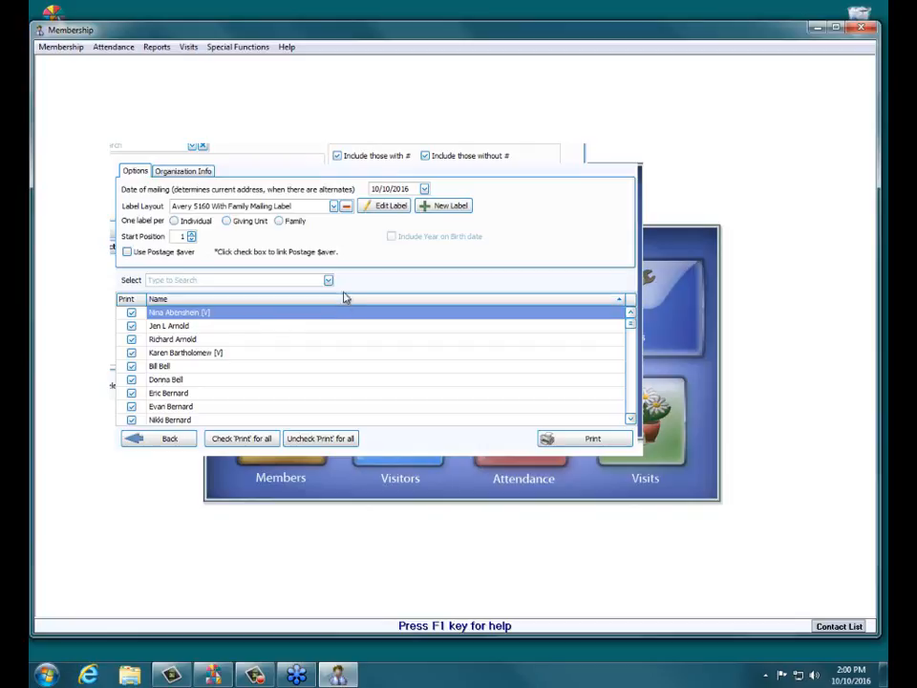
- Check the available label layouts, then start a new label with Avery standard as the label product
{"action": "left_click", "coordinate": [333, 207]}
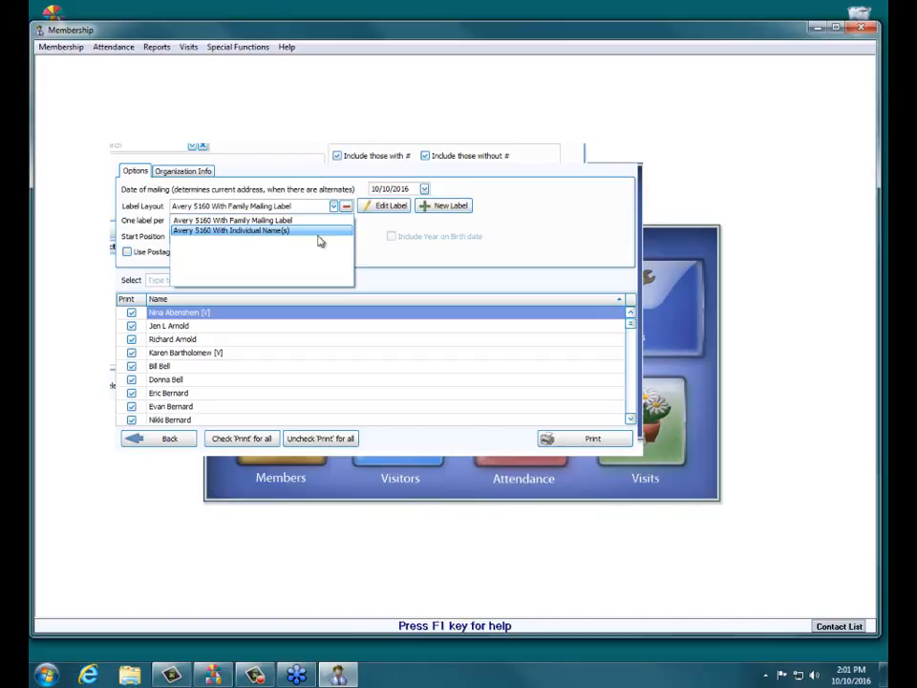
{"action": "left_click", "coordinate": [397, 257]}
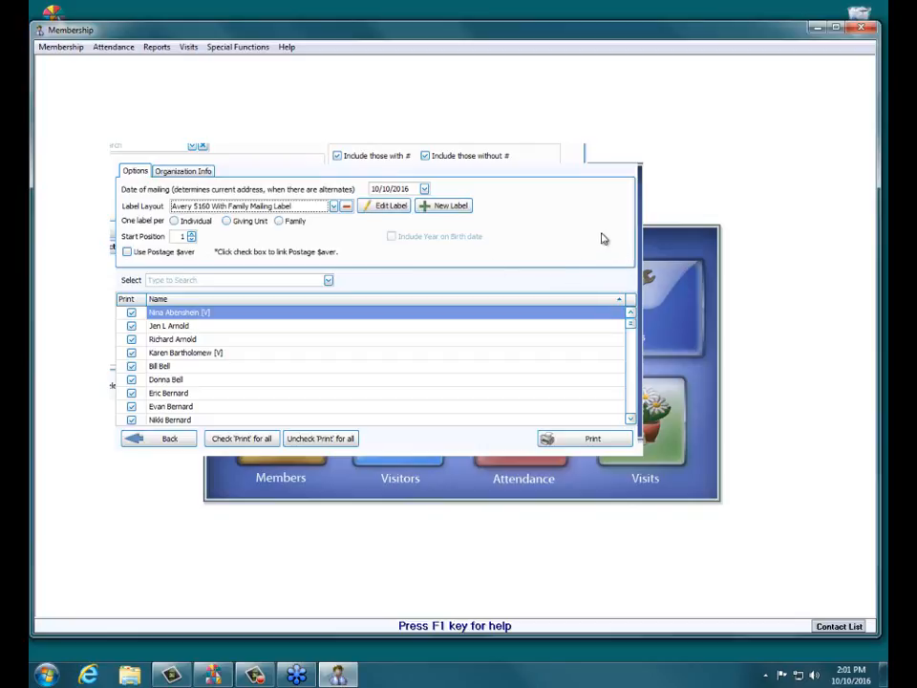
{"action": "left_click", "coordinate": [432, 208]}
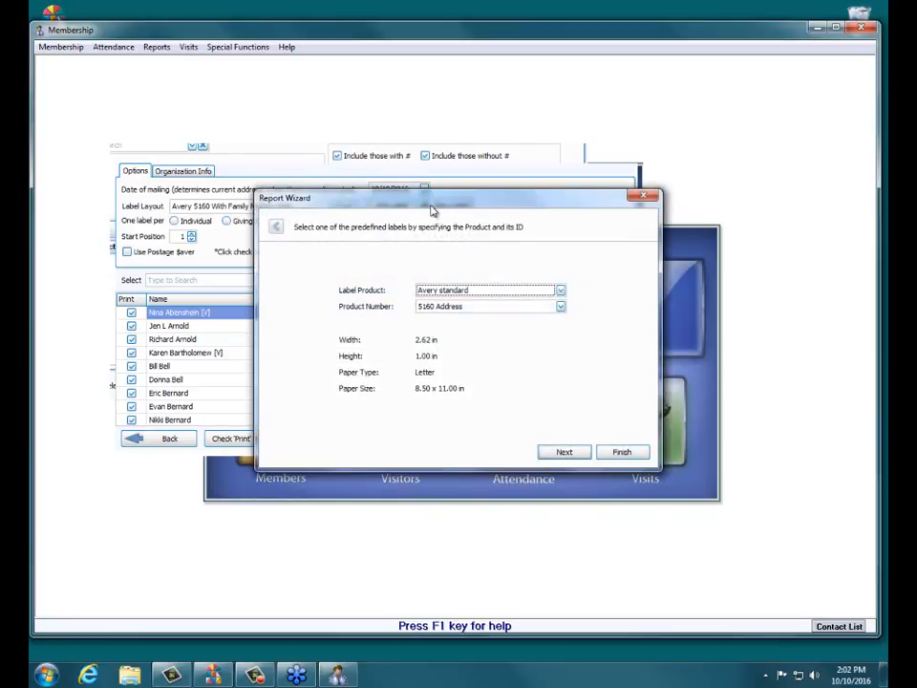
{"action": "left_click", "coordinate": [561, 291]}
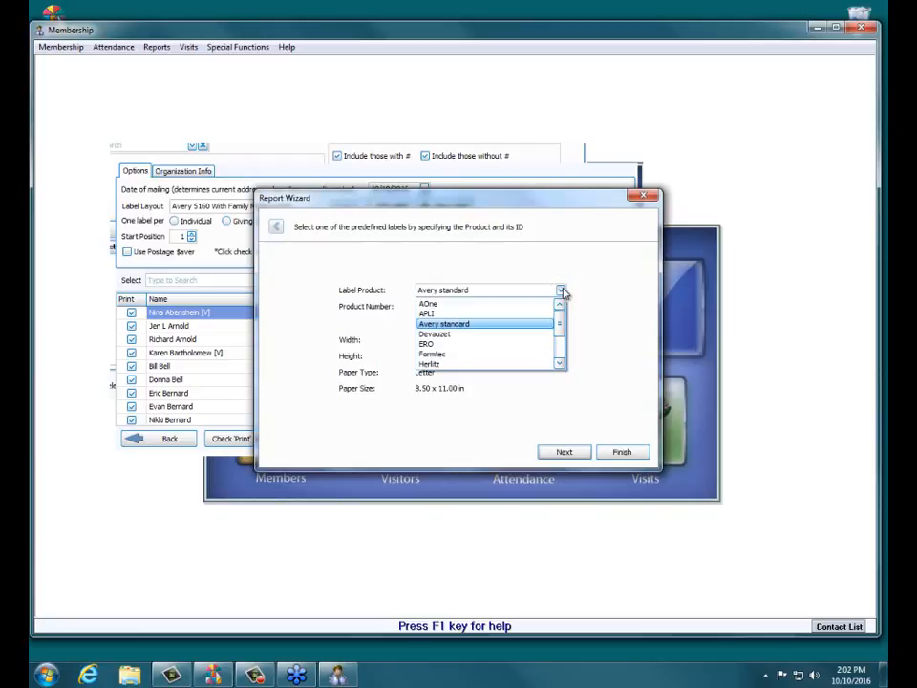
{"action": "scroll", "coordinate": [566, 331], "scroll_direction": "down", "scroll_amount": 2}
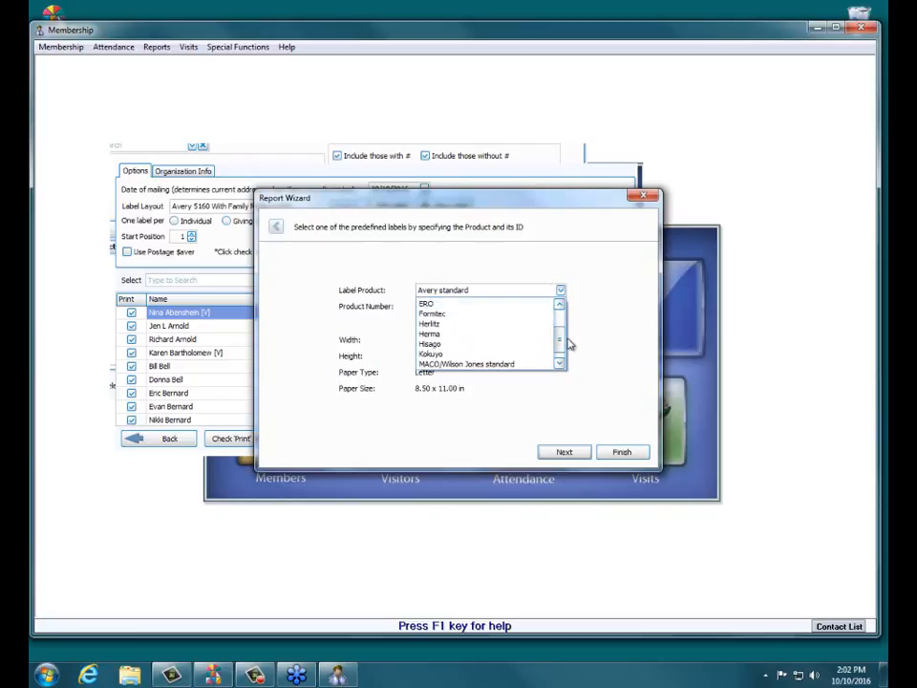
{"action": "scroll", "coordinate": [569, 344], "scroll_direction": "up", "scroll_amount": 2}
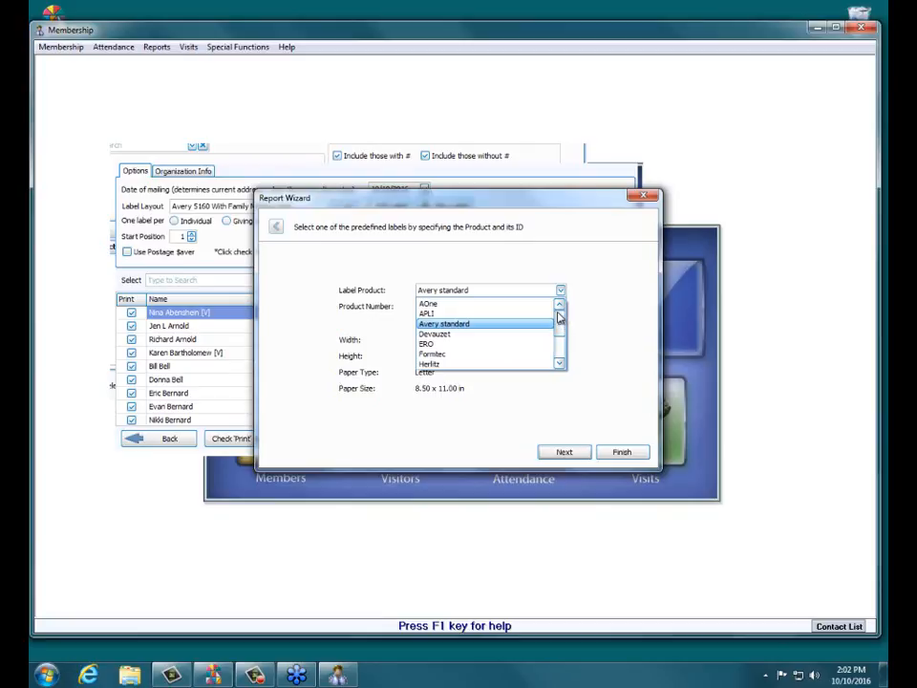
{"action": "left_click", "coordinate": [541, 324]}
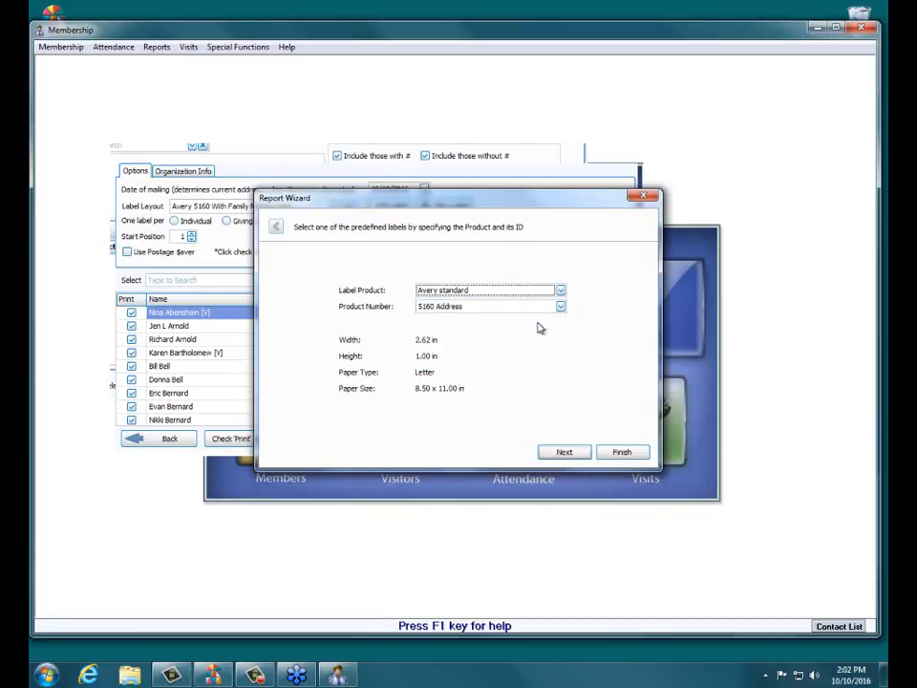
- Select product number 5960 Address, examine its size, pitch and margin parameters, and return to the product selection
{"action": "left_click", "coordinate": [558, 309]}
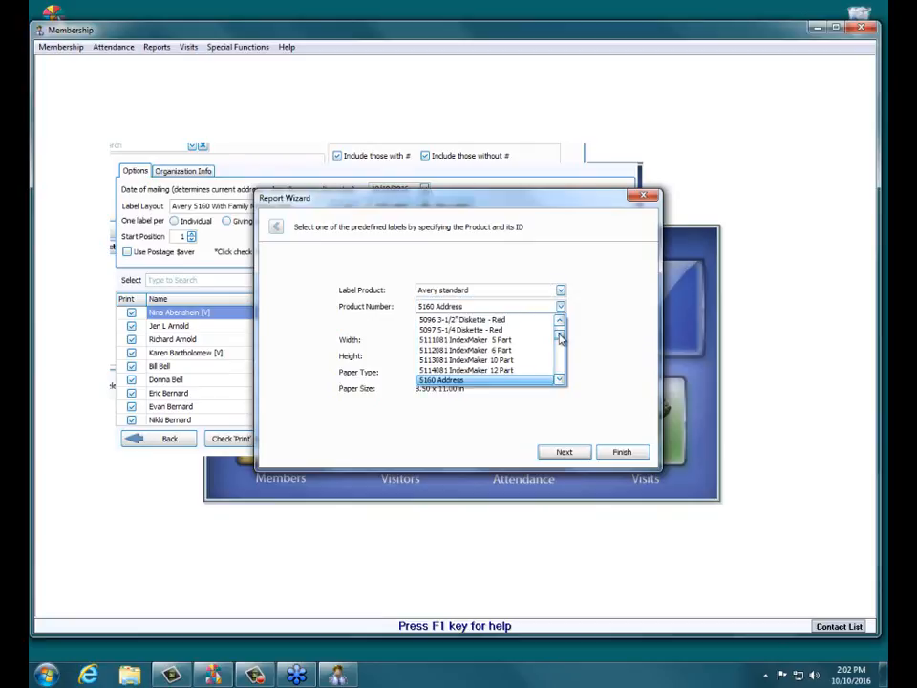
{"action": "mouse_move", "coordinate": [561, 339]}
{"action": "left_mouse_down"}
{"action": "mouse_move", "coordinate": [562, 358]}
{"action": "mouse_move", "coordinate": [562, 341]}
{"action": "left_mouse_up"}
{"action": "left_click", "coordinate": [444, 319]}
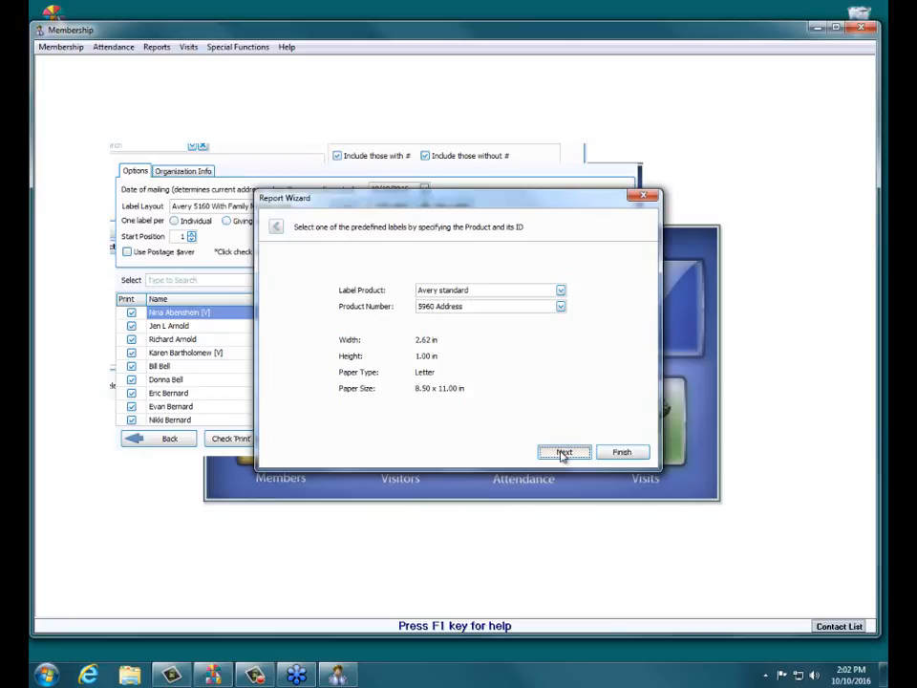
{"action": "left_click", "coordinate": [563, 453]}
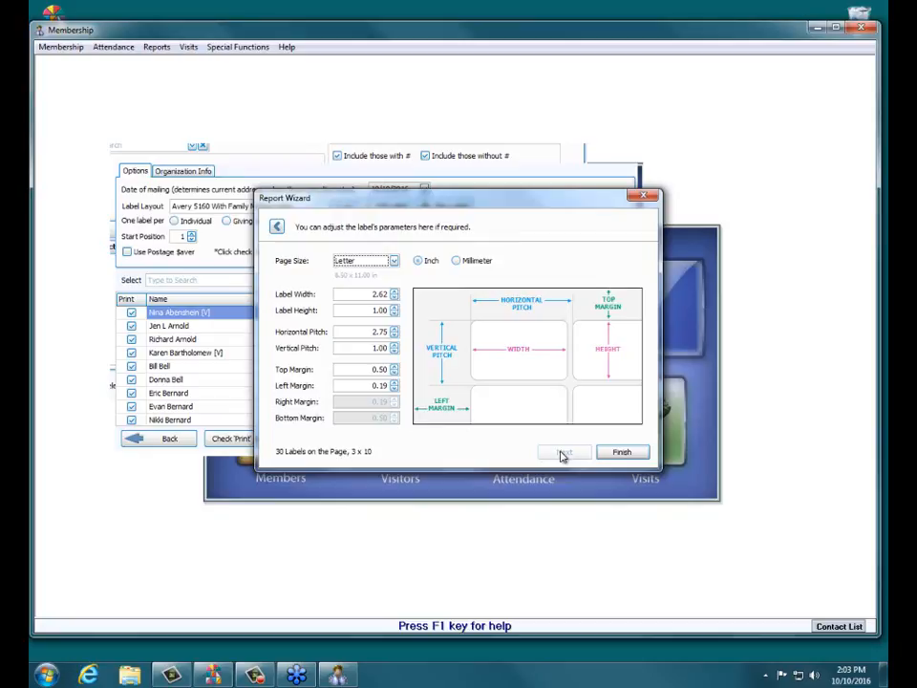
{"action": "left_click", "coordinate": [276, 229]}
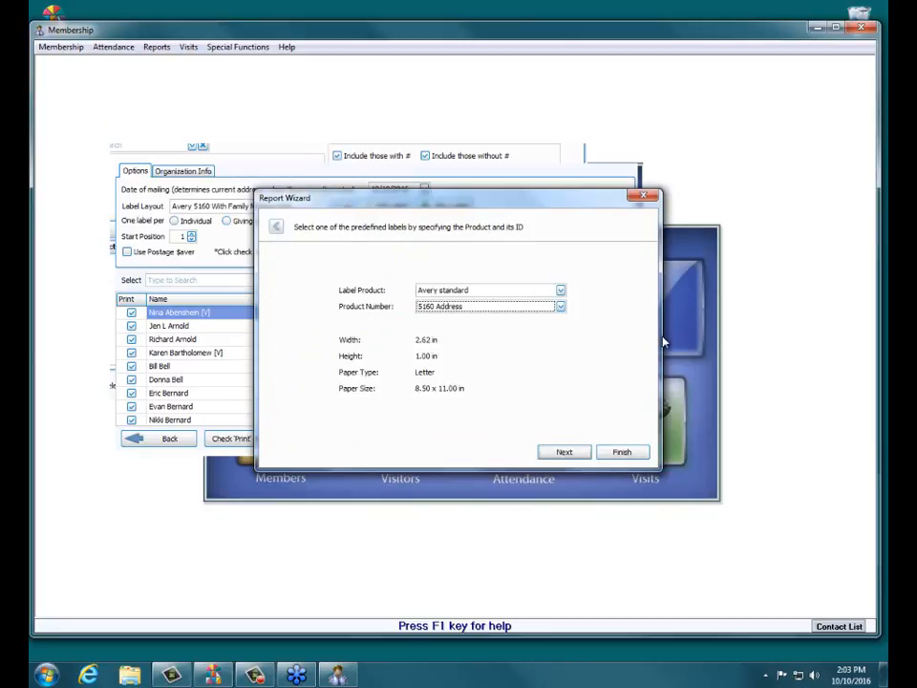
- Select product number 5960 Address and finish the wizard to open the new label in the designer
{"action": "left_click", "coordinate": [559, 306]}
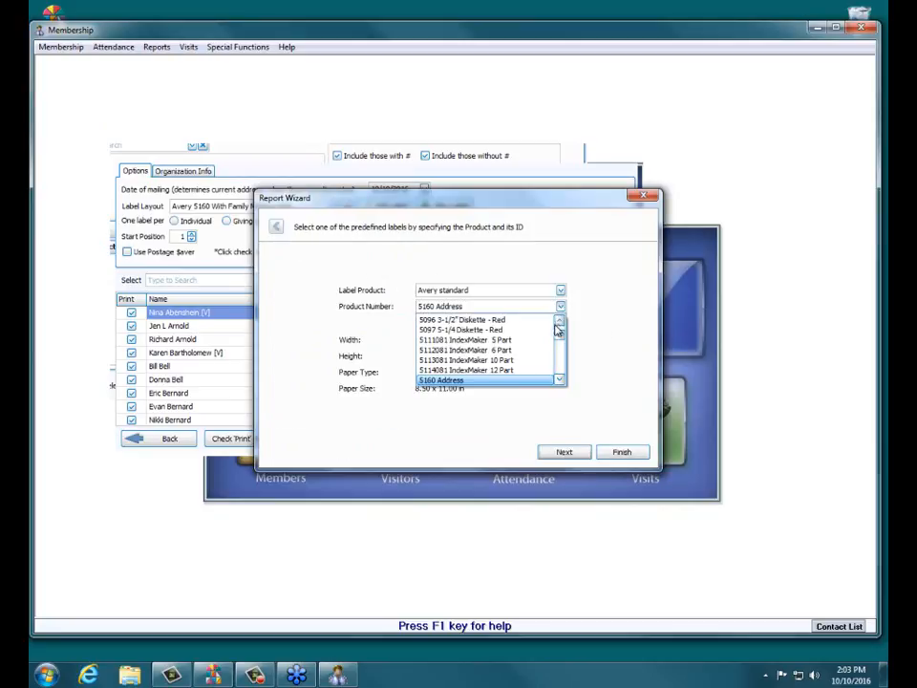
{"action": "left_click", "coordinate": [561, 380]}
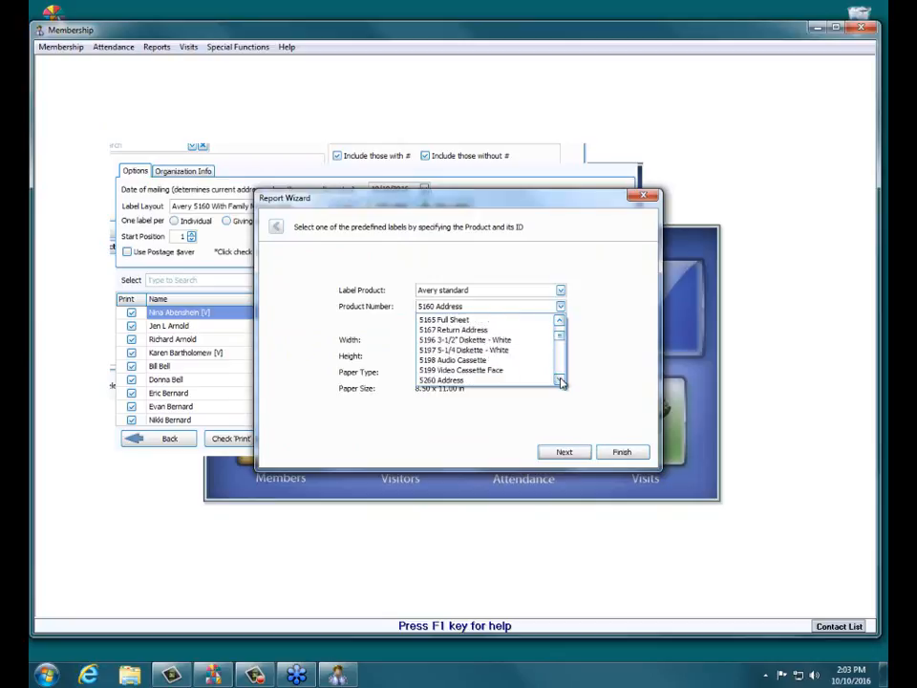
{"action": "left_click_drag", "start_coordinate": [560, 381], "coordinate": [561, 381]}
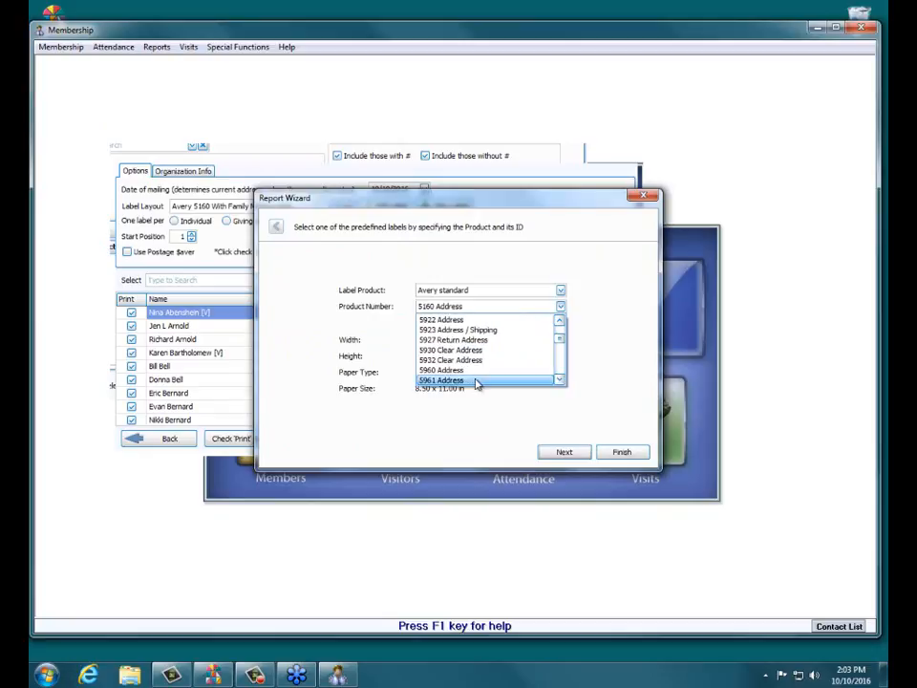
{"action": "left_click", "coordinate": [456, 369]}
{"action": "left_click", "coordinate": [638, 454]}
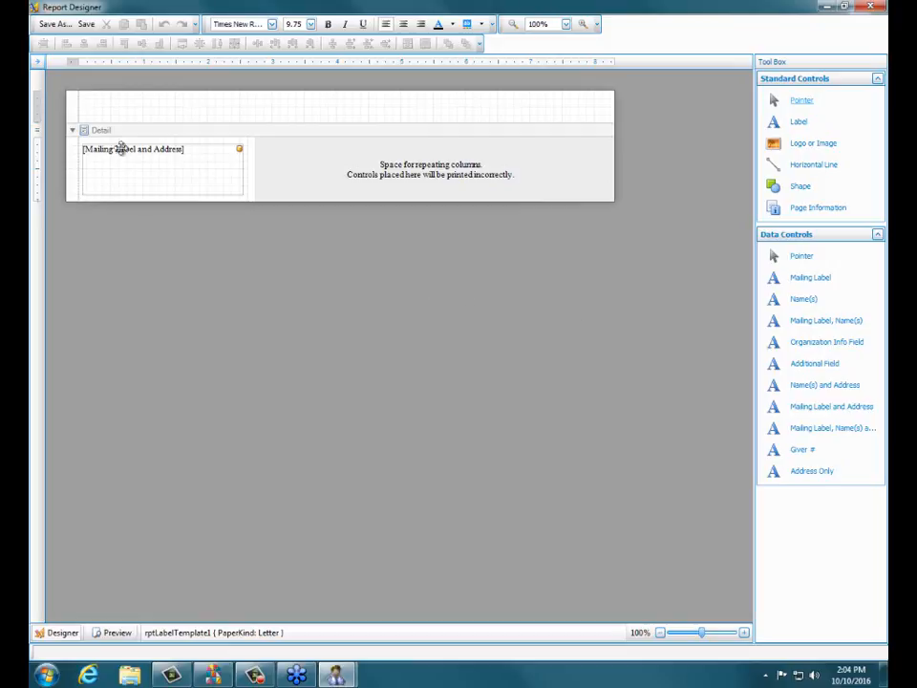
- Set the Mailing Label and Address field's font to Arial, size 10
{"action": "left_click", "coordinate": [135, 187]}
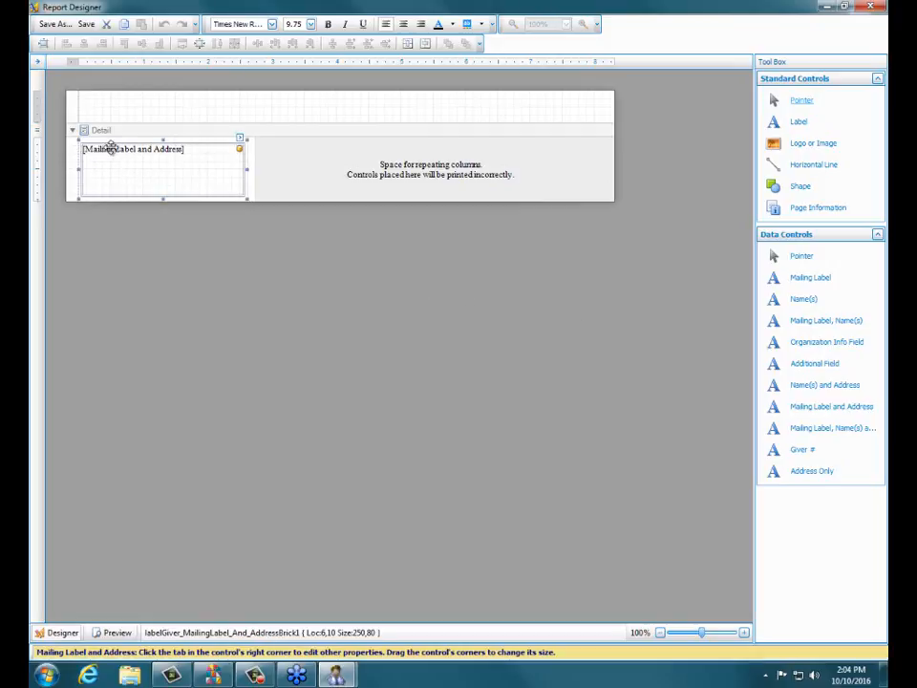
{"action": "left_click", "coordinate": [173, 219]}
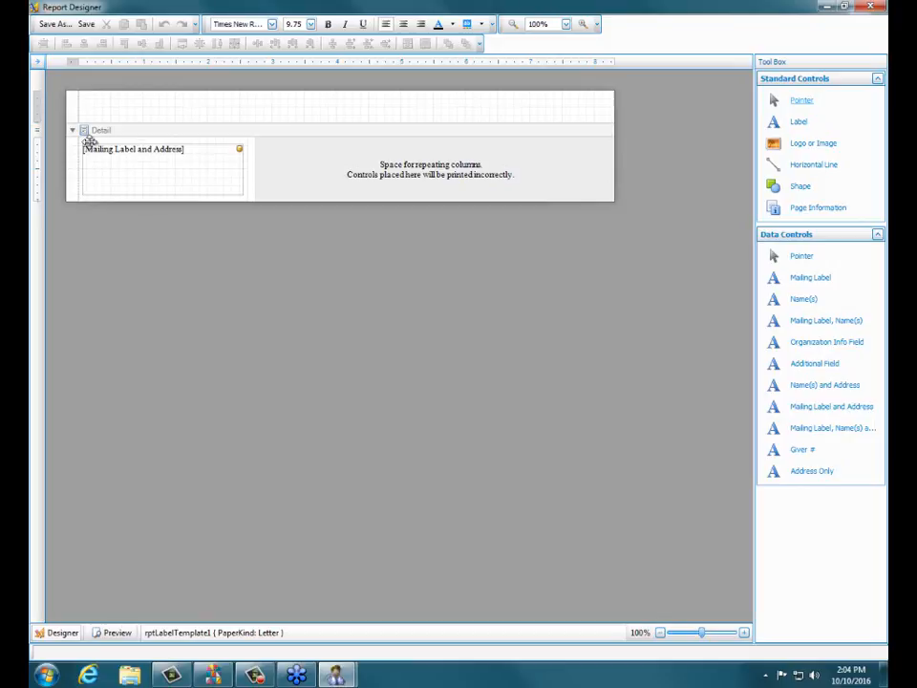
{"action": "left_click", "coordinate": [183, 162]}
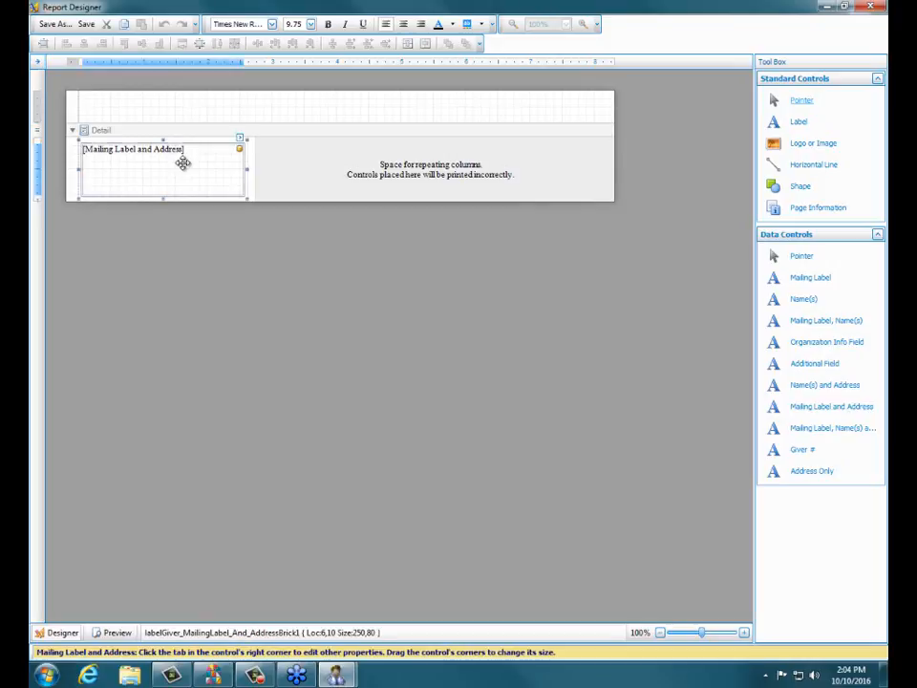
{"action": "left_click", "coordinate": [273, 24]}
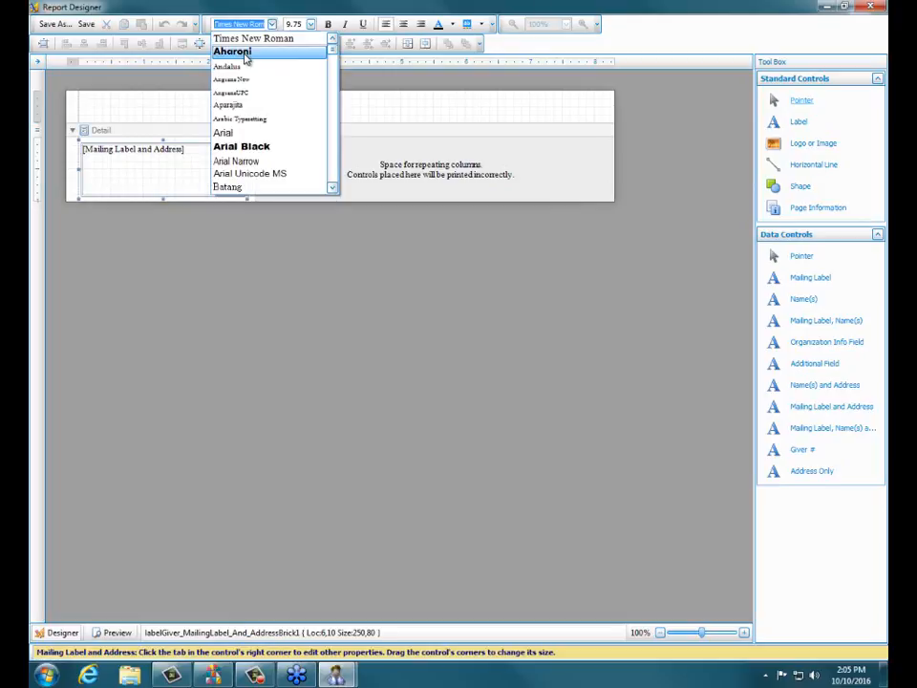
{"action": "left_click", "coordinate": [236, 136]}
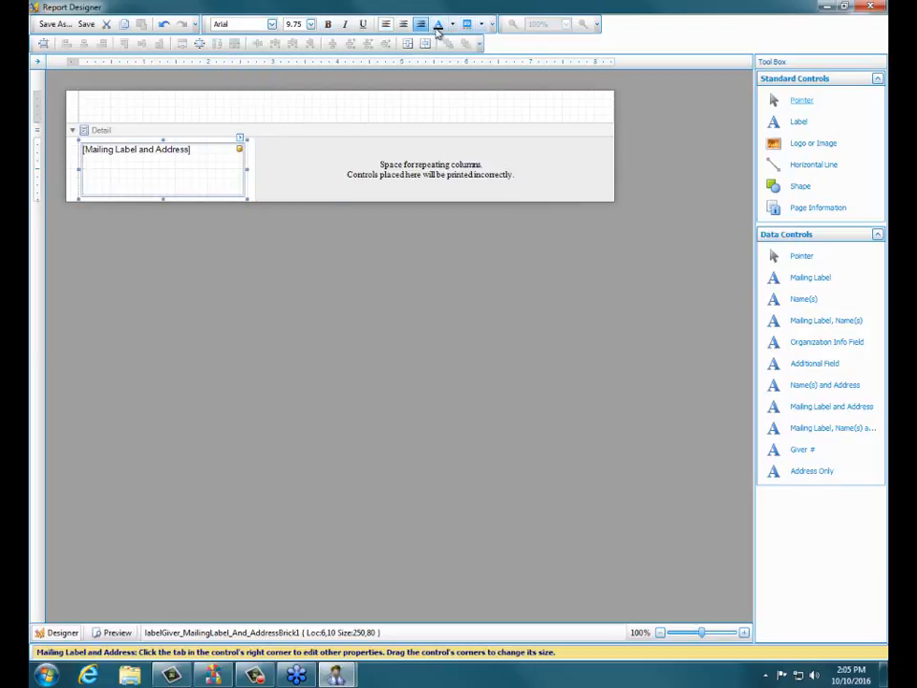
{"action": "left_click", "coordinate": [311, 24]}
{"action": "left_click", "coordinate": [299, 58]}
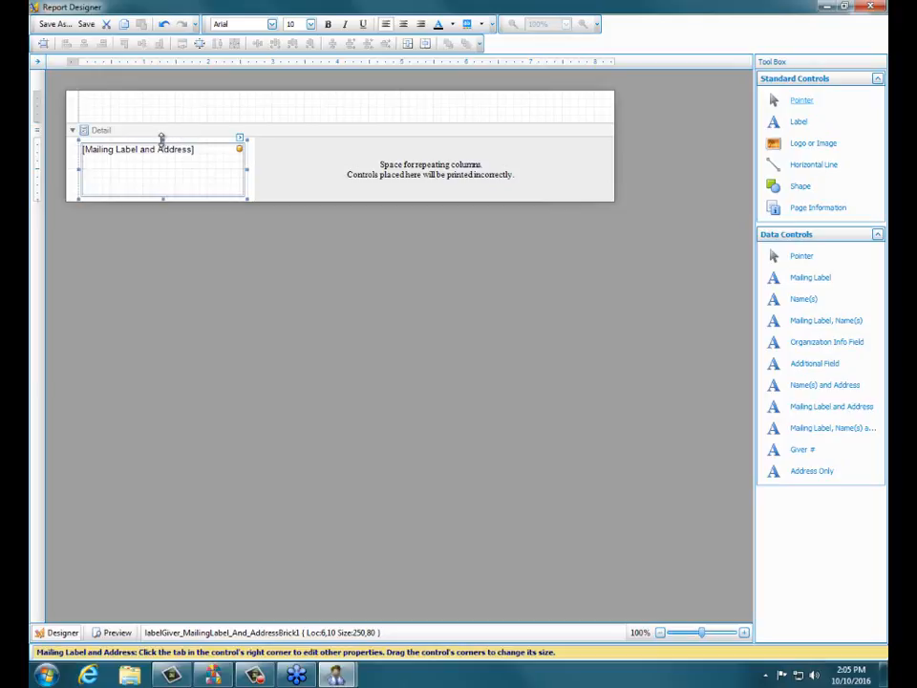
- Save the layout, save a copy named "Avery standard , 5960 Address - arial font", and close the designer
{"action": "left_click", "coordinate": [90, 26]}
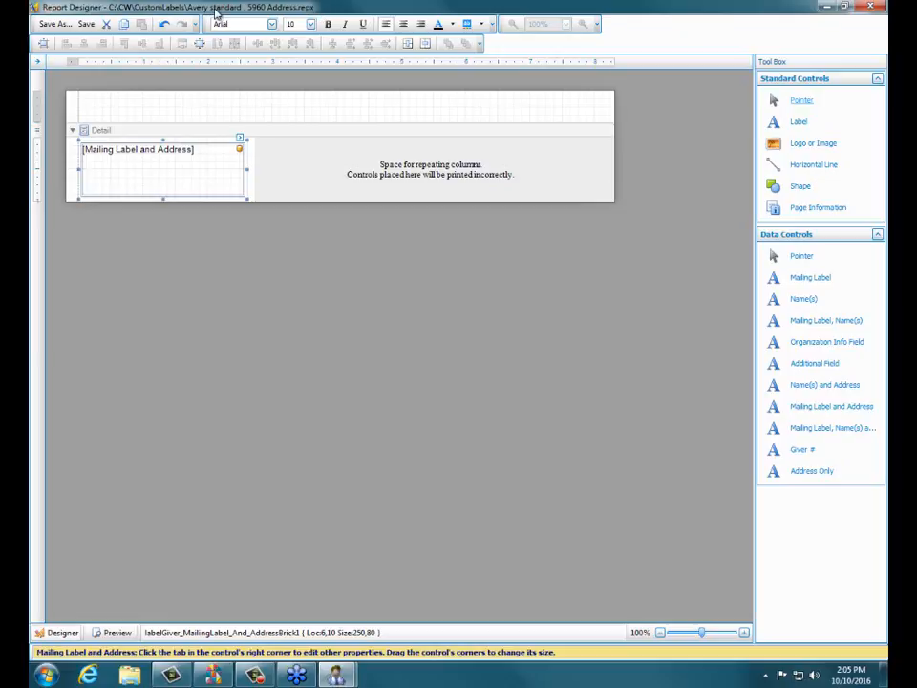
{"action": "left_click", "coordinate": [53, 25]}
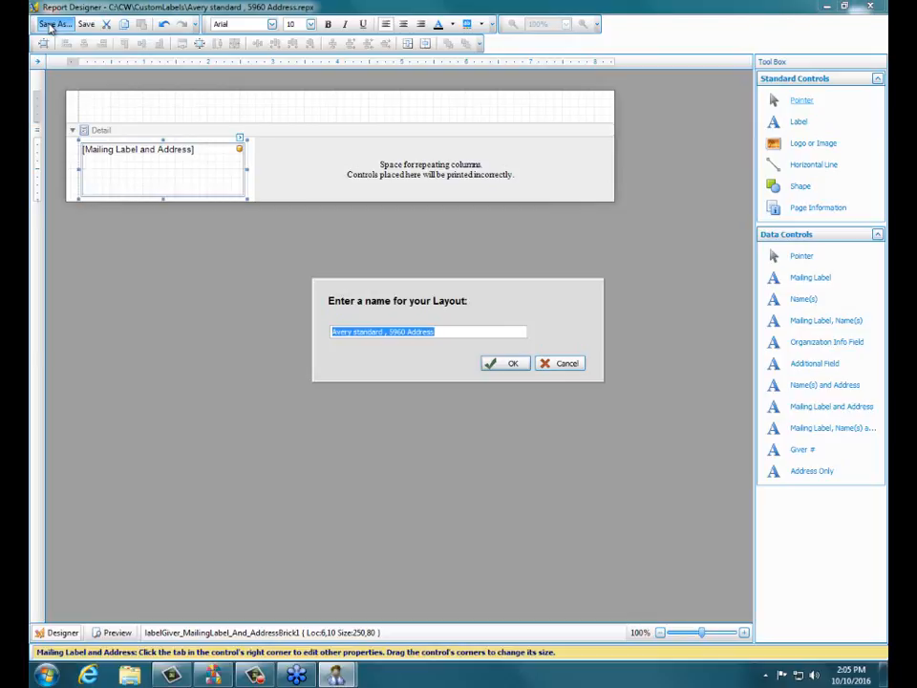
{"action": "left_click", "coordinate": [447, 331]}
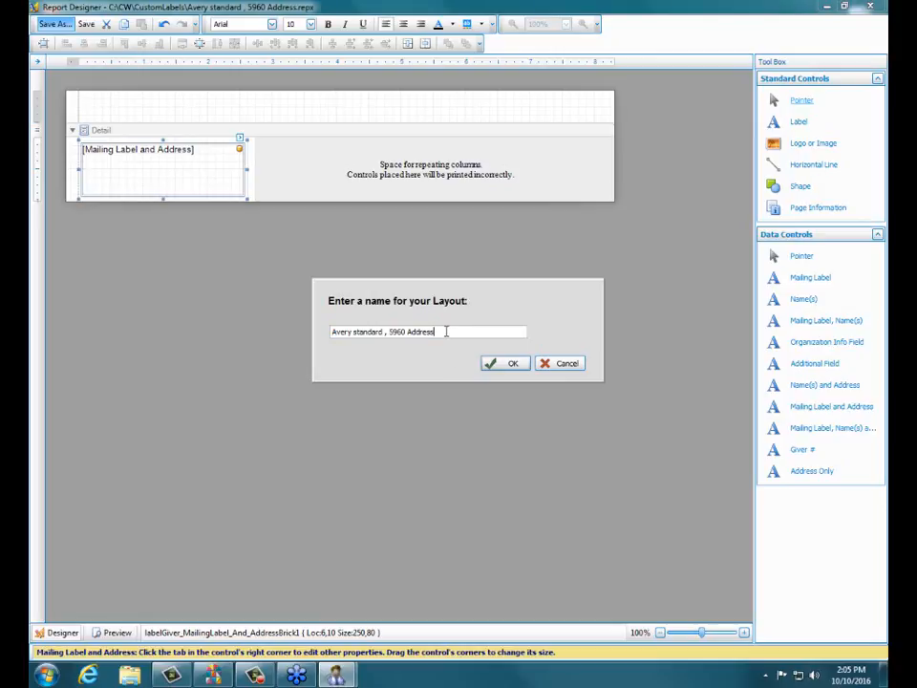
{"action": "type", "text": "- arial font"}
{"action": "left_click", "coordinate": [513, 364]}
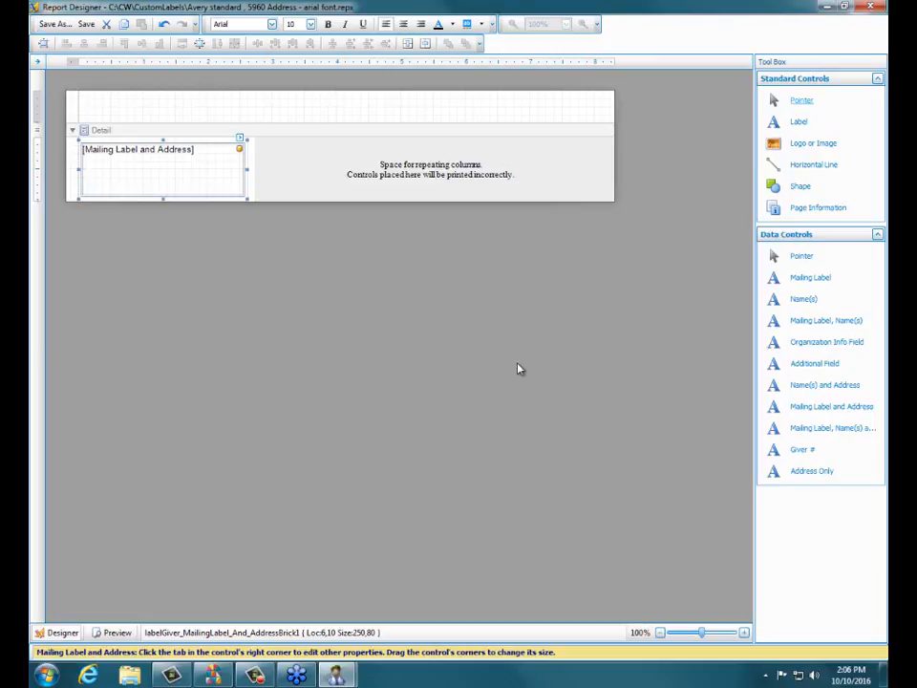
{"action": "left_click", "coordinate": [869, 8]}
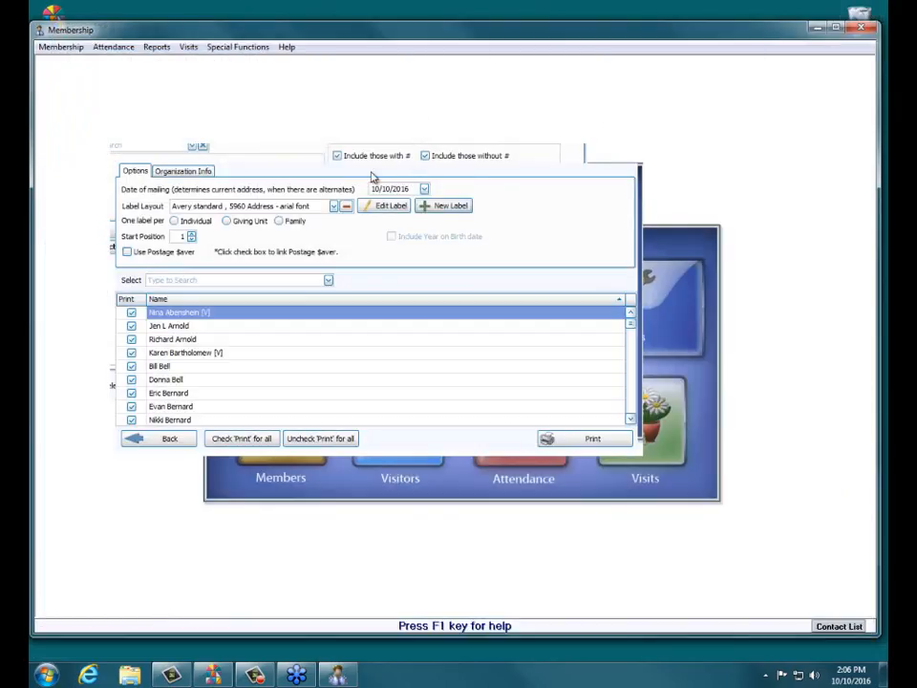
- Choose the "Avery 5160 With Family Mailing Label" layout and open it for editing
{"action": "left_click", "coordinate": [333, 208]}
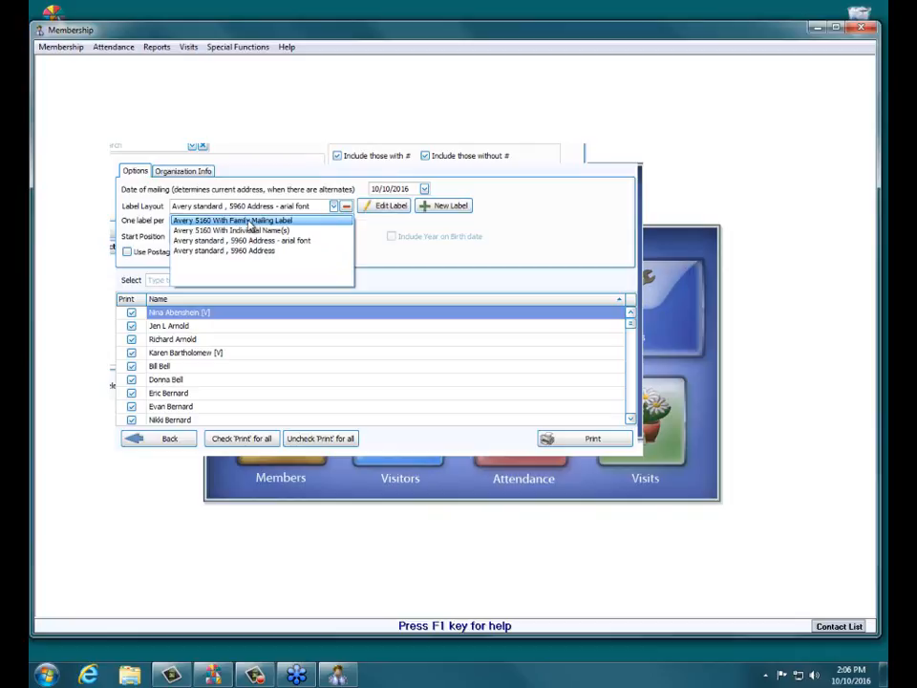
{"action": "left_click", "coordinate": [251, 221]}
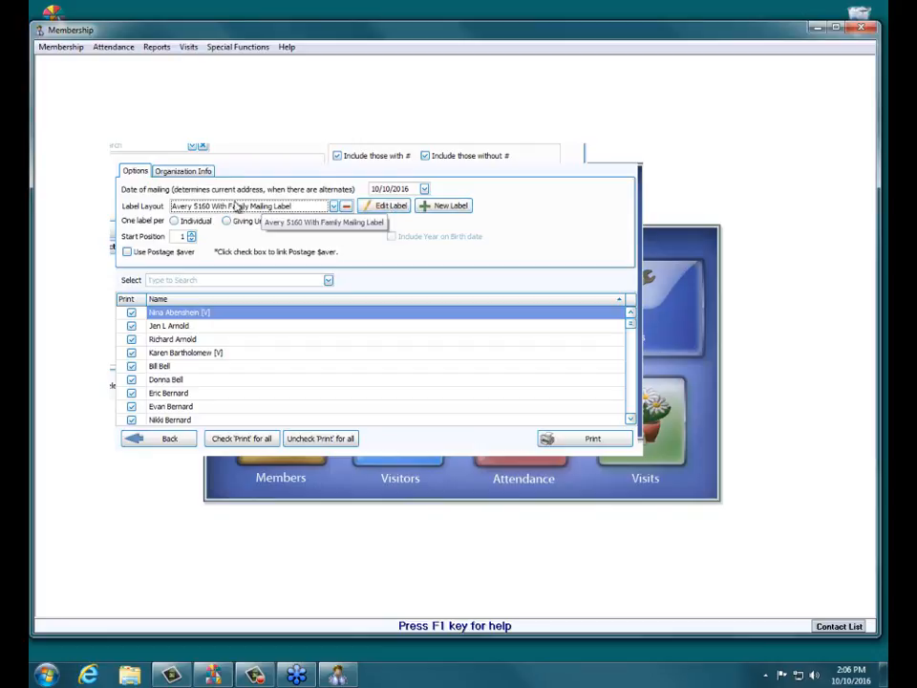
{"action": "left_click", "coordinate": [377, 209]}
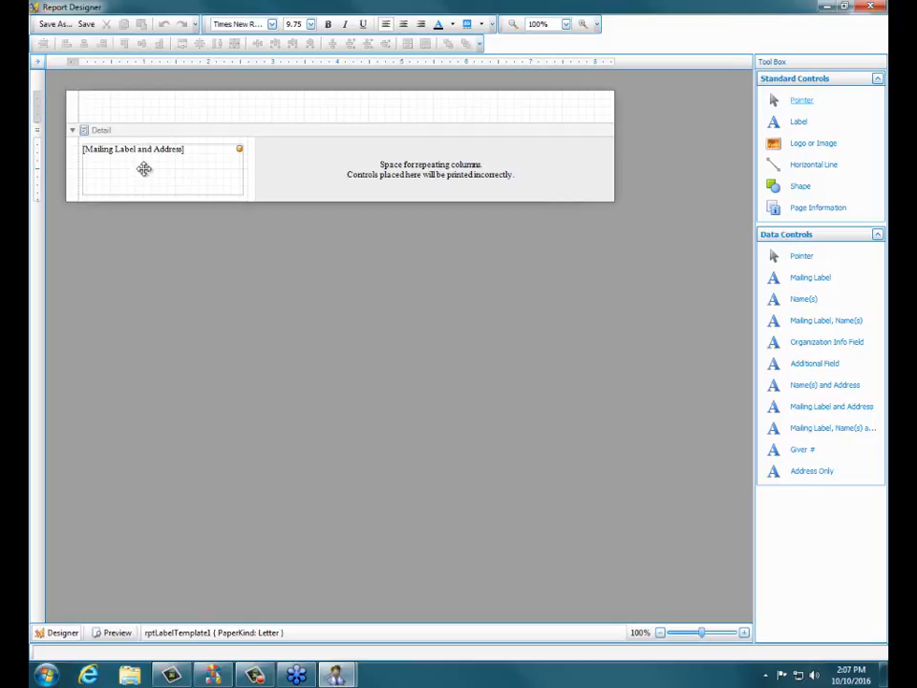
- Move the Mailing Label and Address field down and slightly right to about location 10,20, leaving a free line above it
{"action": "left_click", "coordinate": [145, 167]}
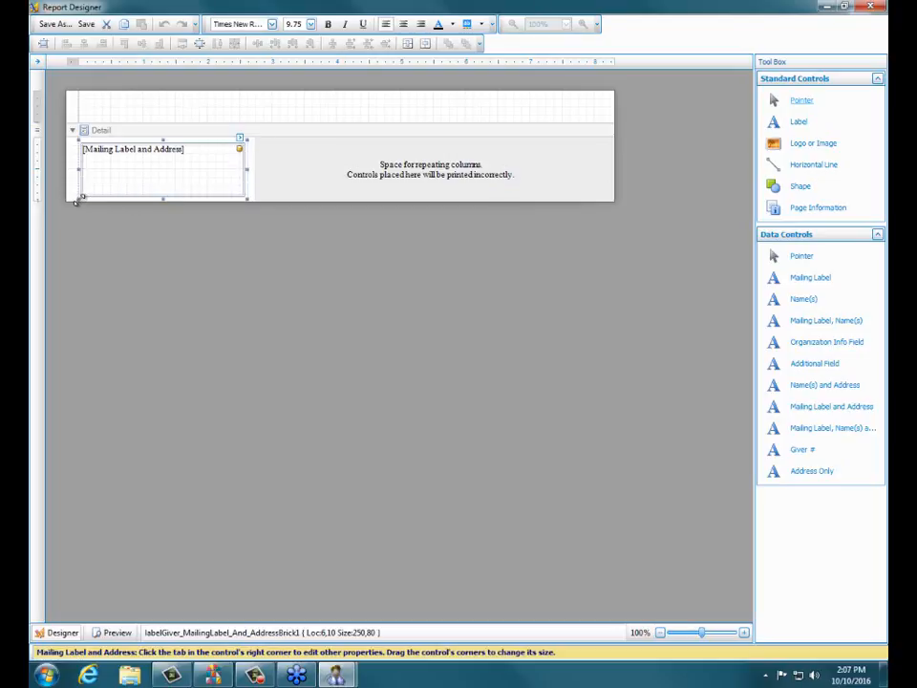
{"action": "left_click", "coordinate": [161, 160]}
{"action": "left_click", "coordinate": [118, 116]}
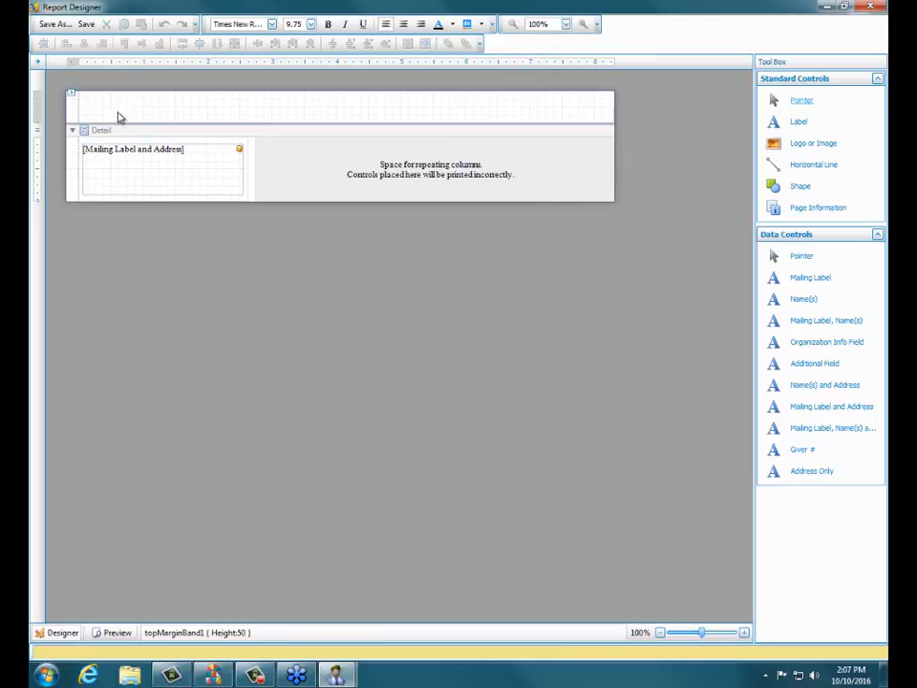
{"action": "left_click", "coordinate": [95, 147]}
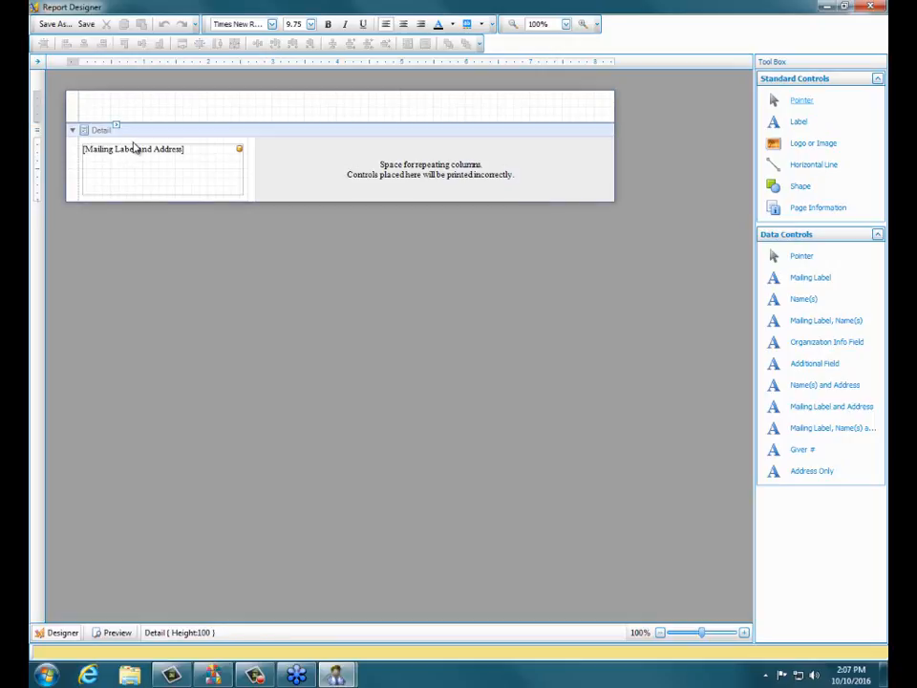
{"action": "left_click", "coordinate": [179, 163]}
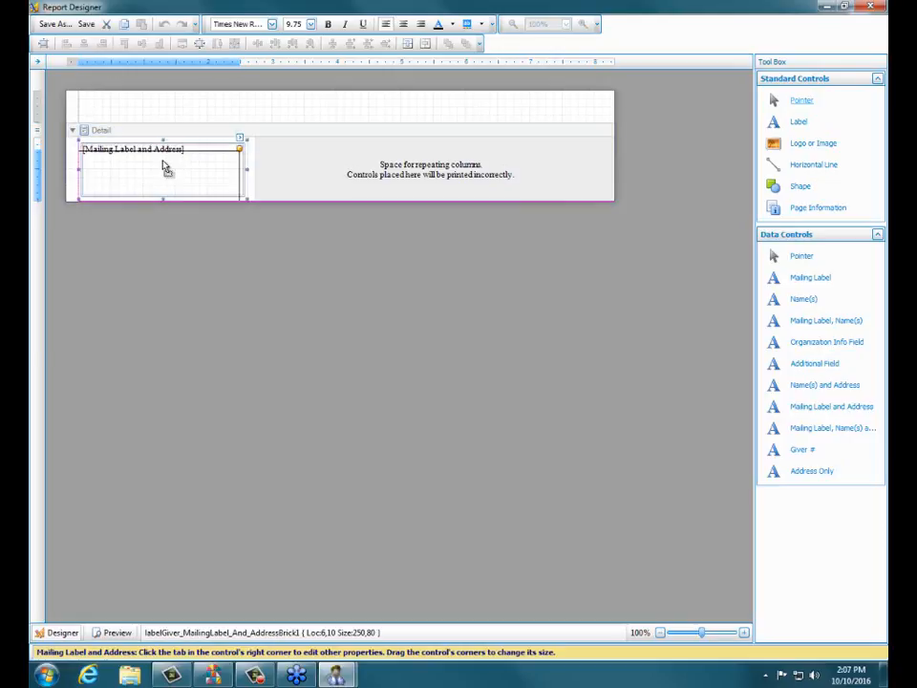
{"action": "left_click_drag", "start_coordinate": [165, 167], "coordinate": [170, 170]}
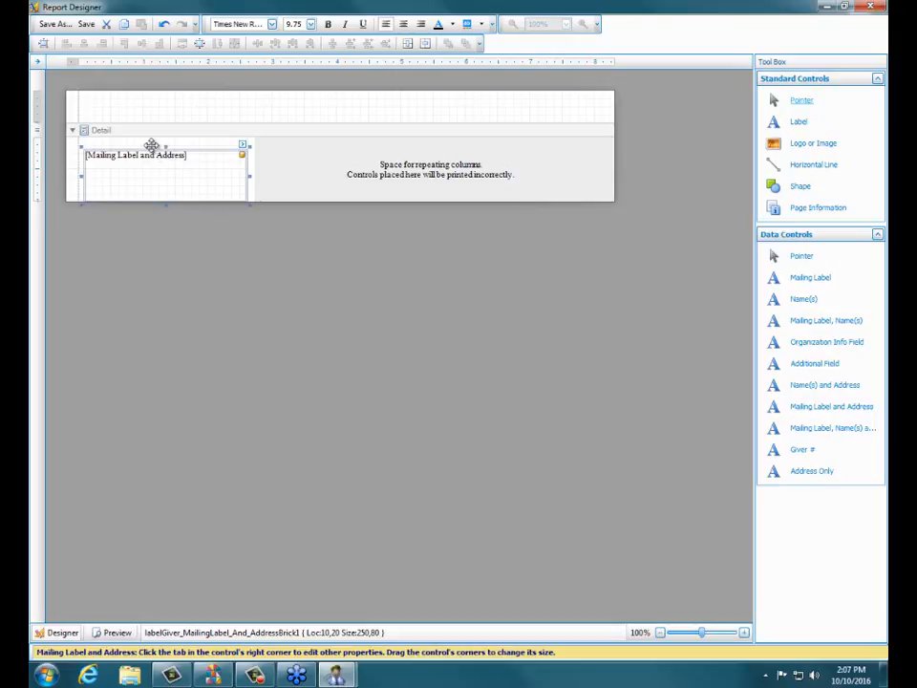
{"action": "left_click", "coordinate": [135, 146]}
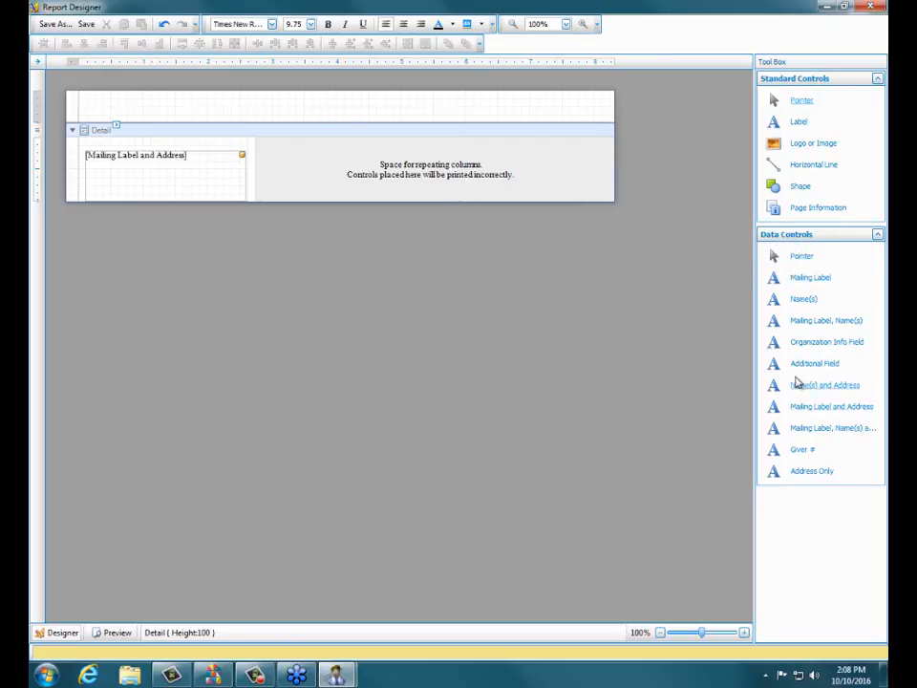
- Add a Giver # data field at location 10,0, directly above the Mailing Label and Address field
{"action": "left_click", "coordinate": [878, 235]}
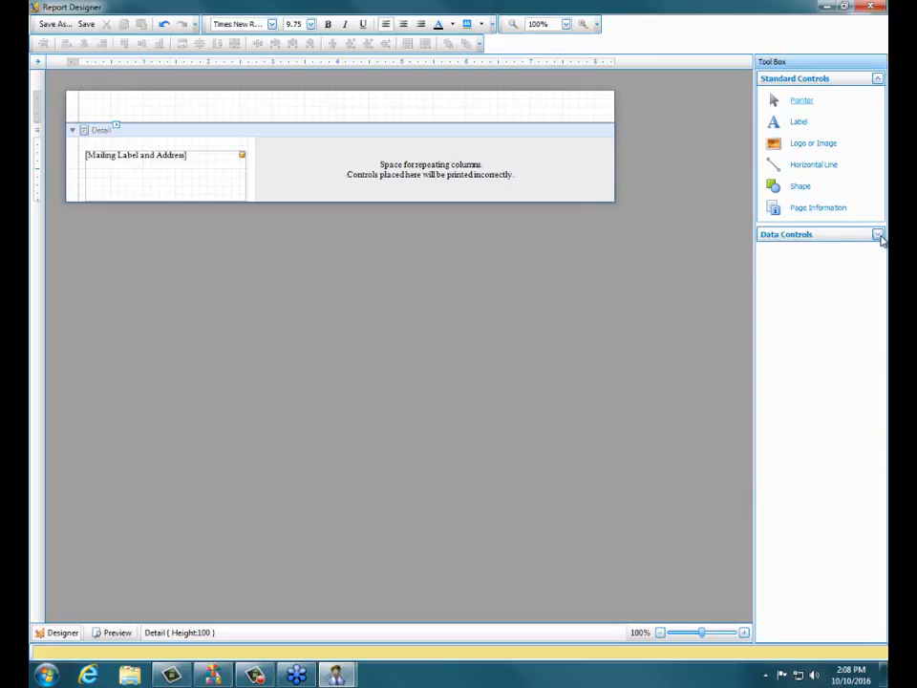
{"action": "left_click", "coordinate": [878, 235]}
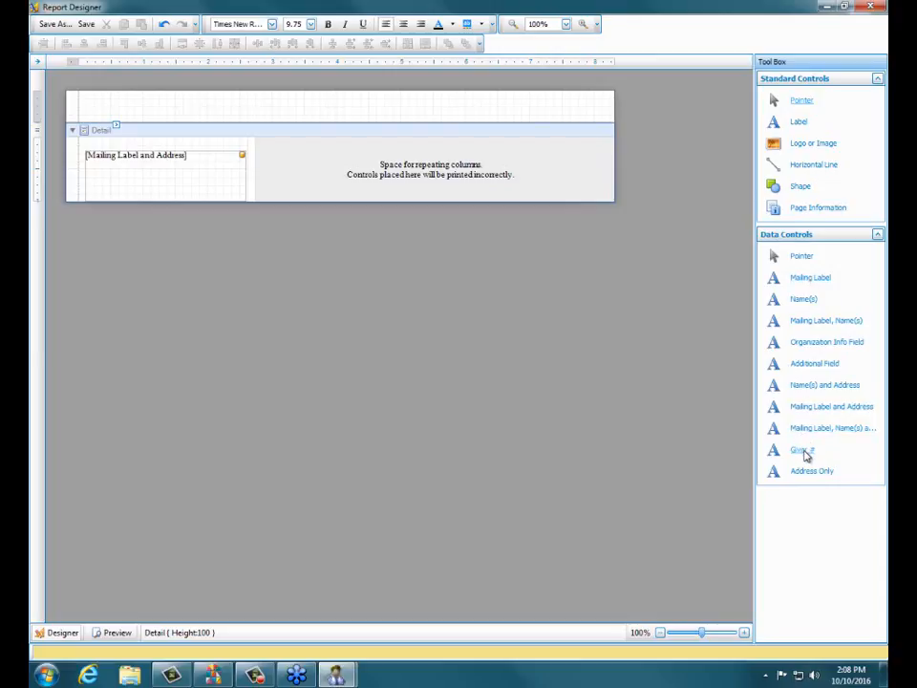
{"action": "left_click_drag", "start_coordinate": [804, 455], "coordinate": [176, 138]}
{"action": "left_click_drag", "start_coordinate": [157, 146], "coordinate": [140, 145]}
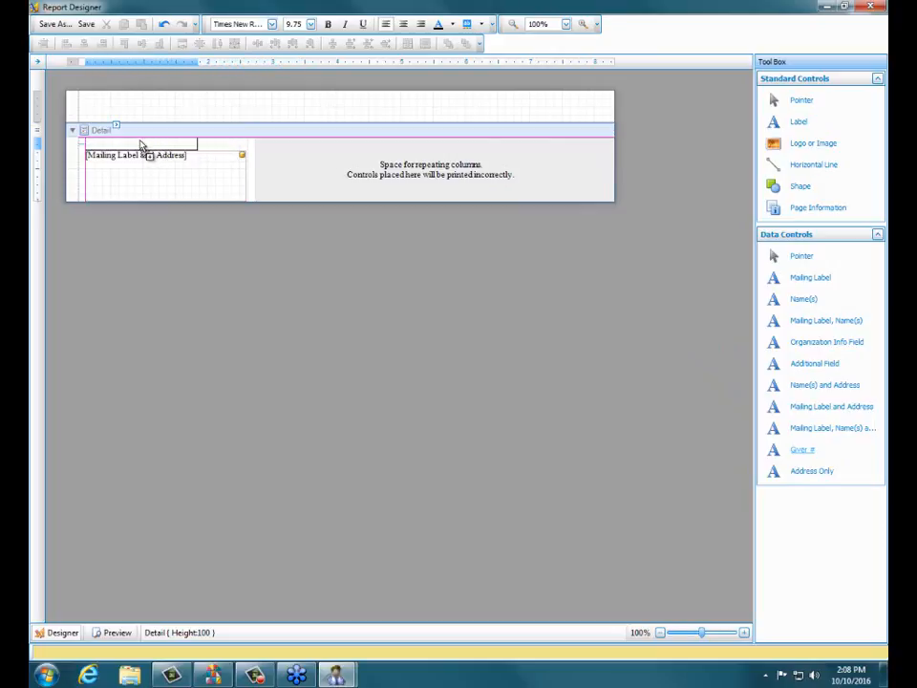
{"action": "left_click_drag", "start_coordinate": [141, 145], "coordinate": [141, 145]}
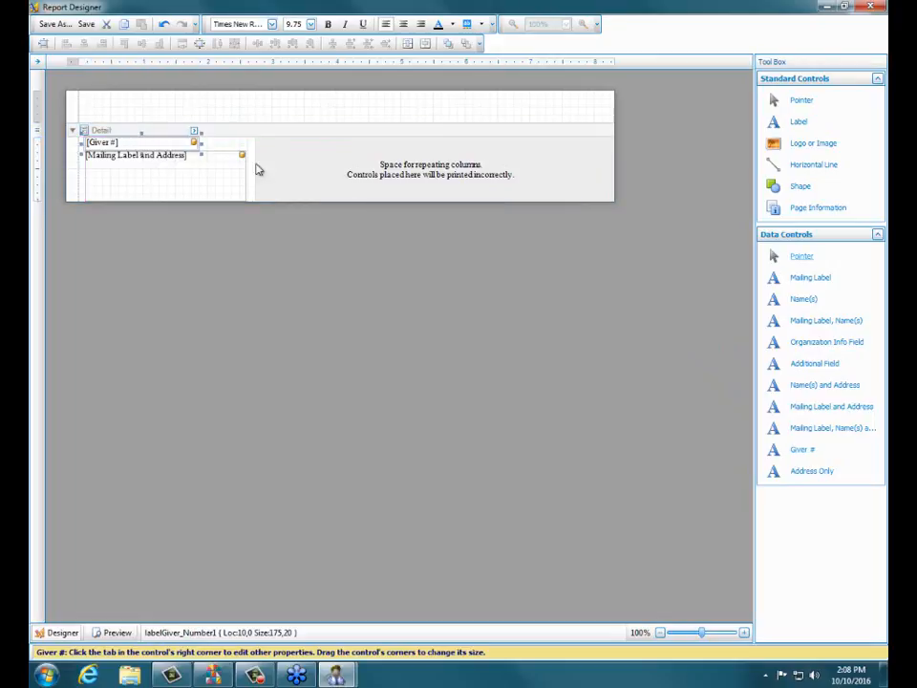
{"action": "left_click", "coordinate": [232, 147]}
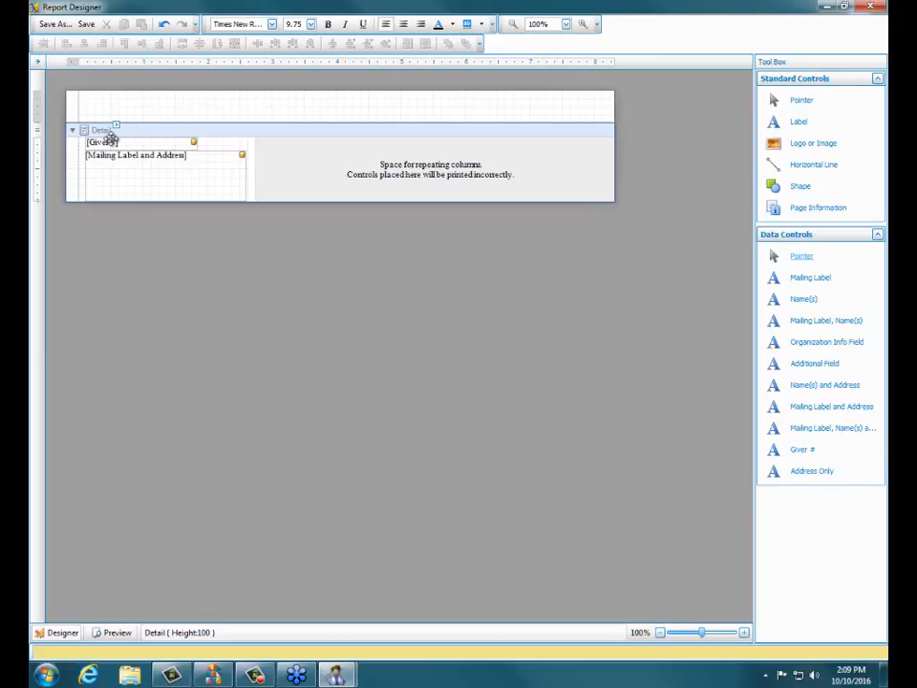
- Preview the label sheet to check how the giver number prints above each address, and return to the design view
{"action": "left_click", "coordinate": [114, 632]}
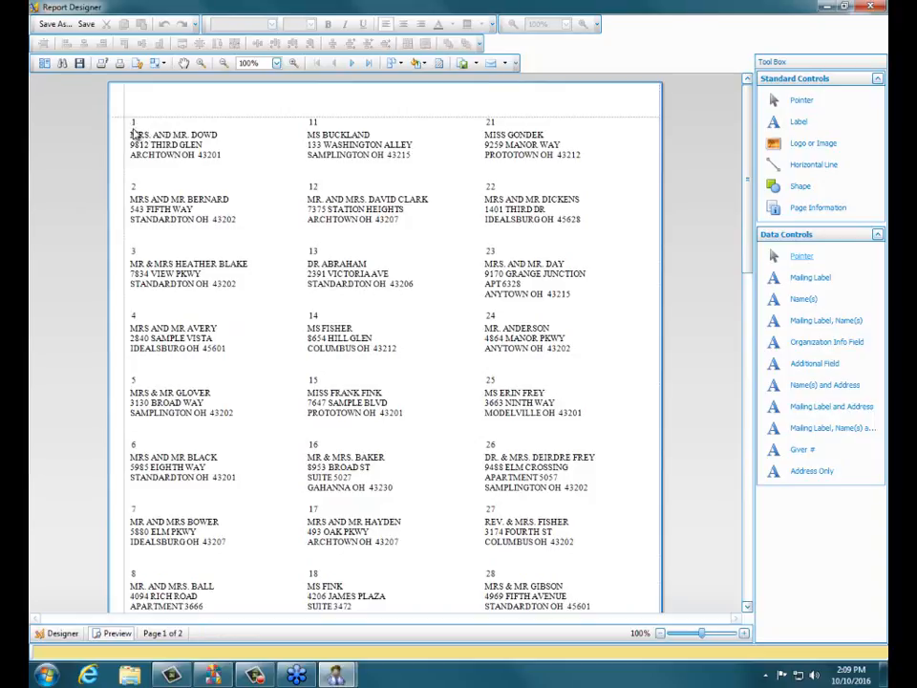
{"action": "left_click_drag", "start_coordinate": [134, 133], "coordinate": [194, 151]}
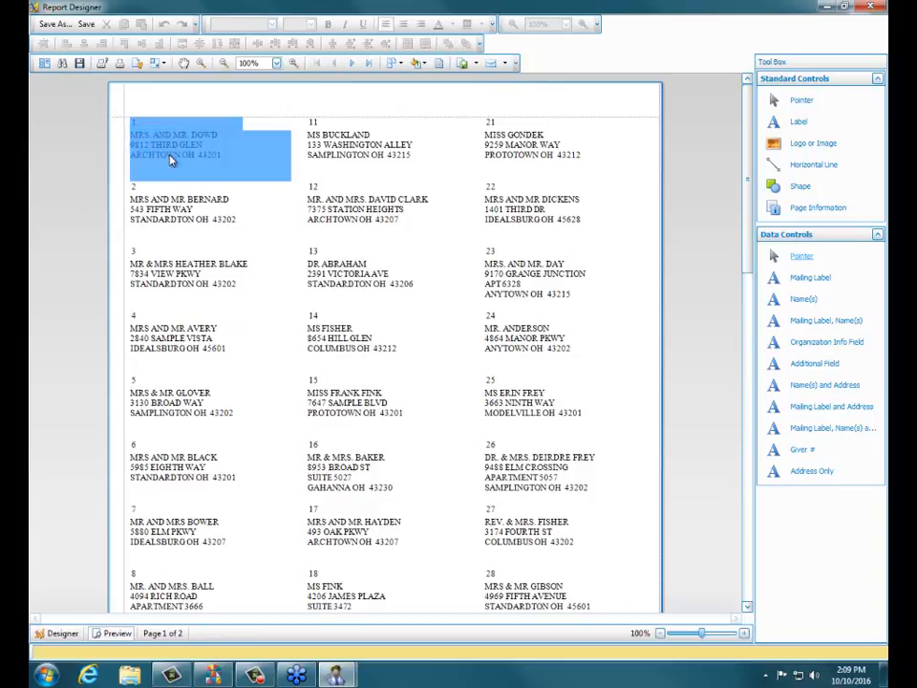
{"action": "left_click", "coordinate": [139, 134]}
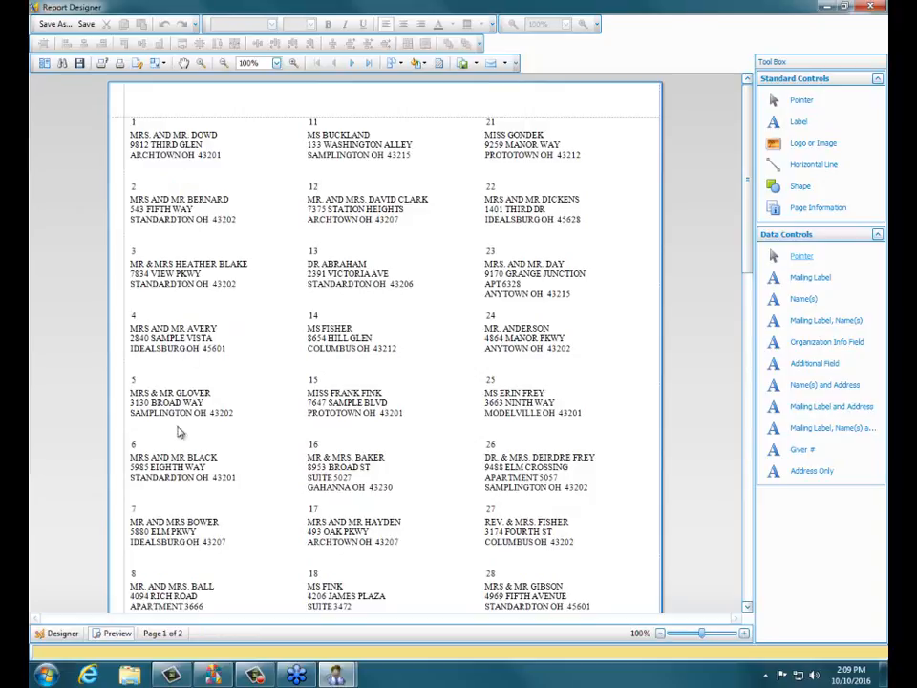
{"action": "left_click", "coordinate": [57, 633]}
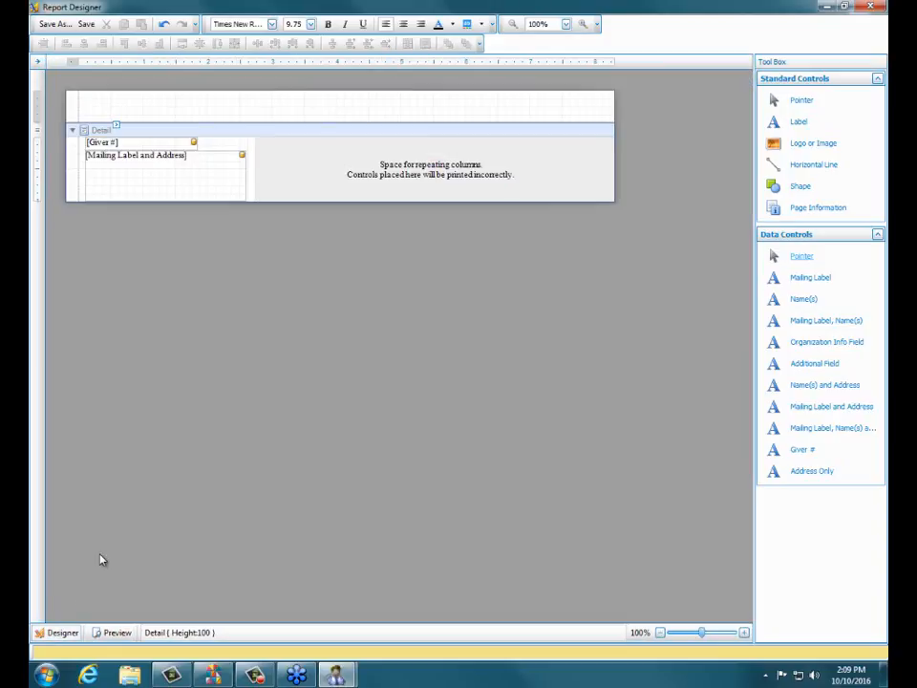
- Save the layout as "Avery 5160 With Family Mailing Label with giver #" and close the designer
{"action": "left_click", "coordinate": [85, 25]}
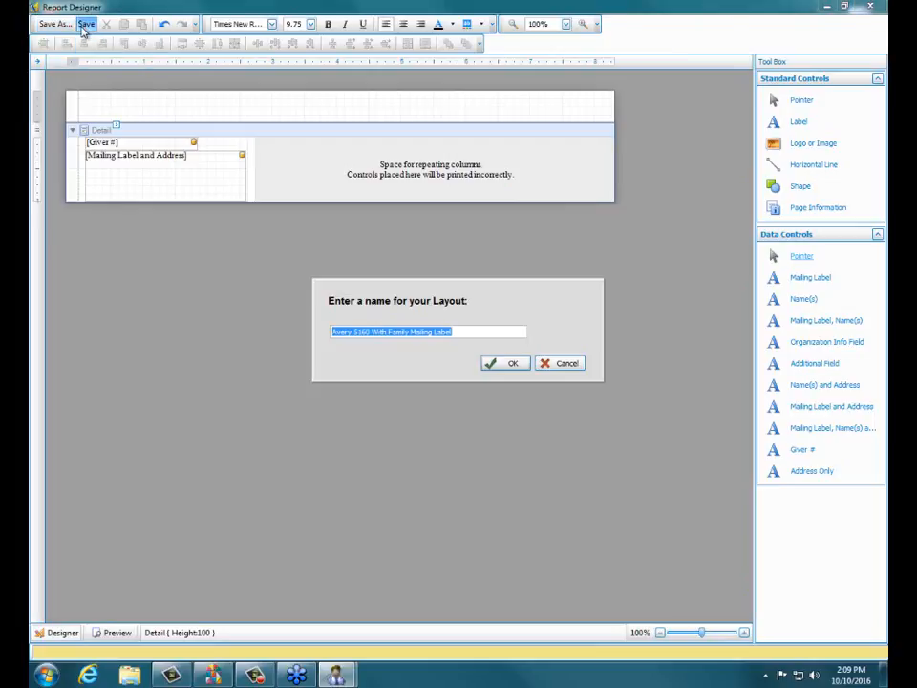
{"action": "left_click", "coordinate": [475, 334]}
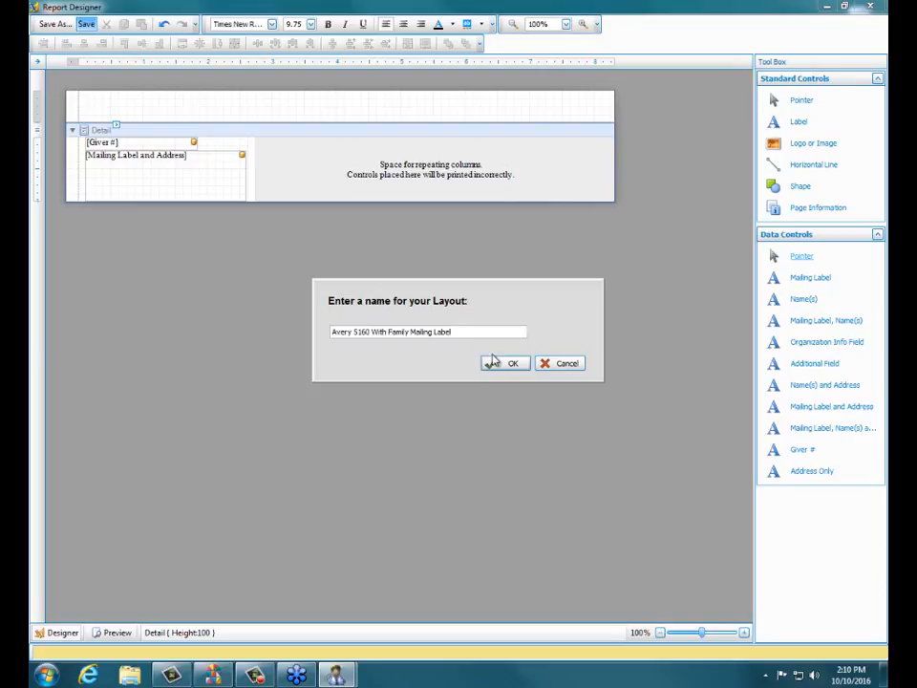
{"action": "left_click", "coordinate": [491, 362]}
{"action": "mouse_move", "coordinate": [534, 334]}
{"action": "left_click", "coordinate": [471, 332]}
{"action": "type", "text": "with Giver #"}
{"action": "left_click", "coordinate": [504, 365]}
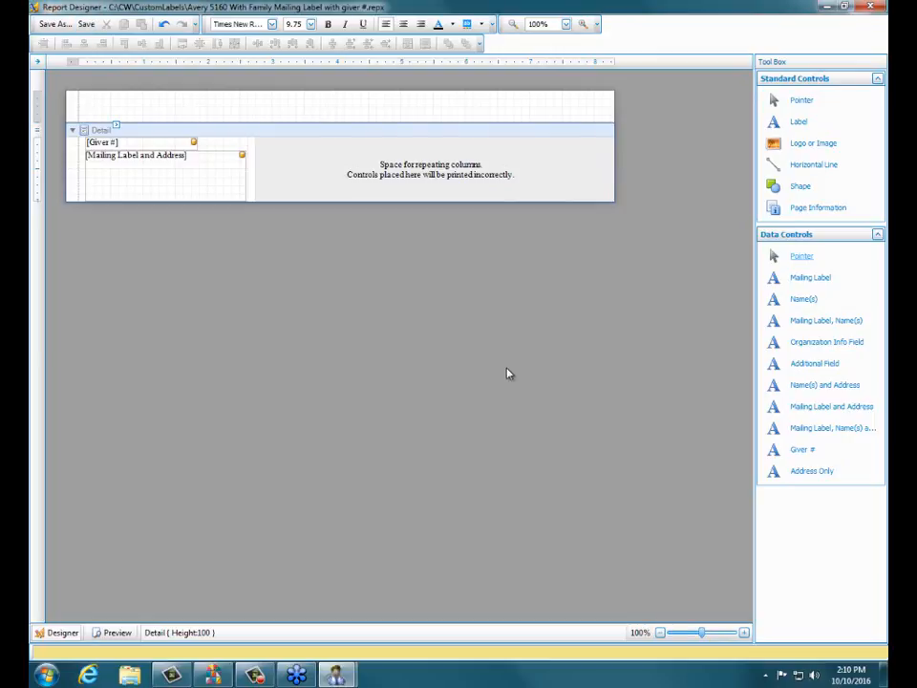
{"action": "left_click", "coordinate": [866, 8]}
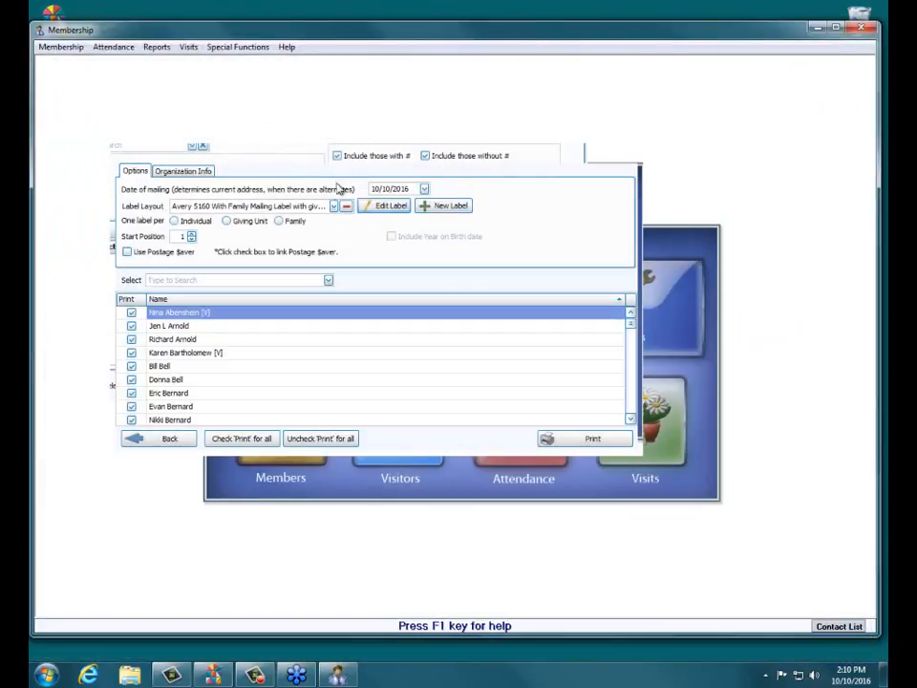
- Choose the "Avery 5160 With Family Mailing Label with giver #" layout with one label per Giving Unit, and view its print preview
{"action": "left_click", "coordinate": [334, 207]}
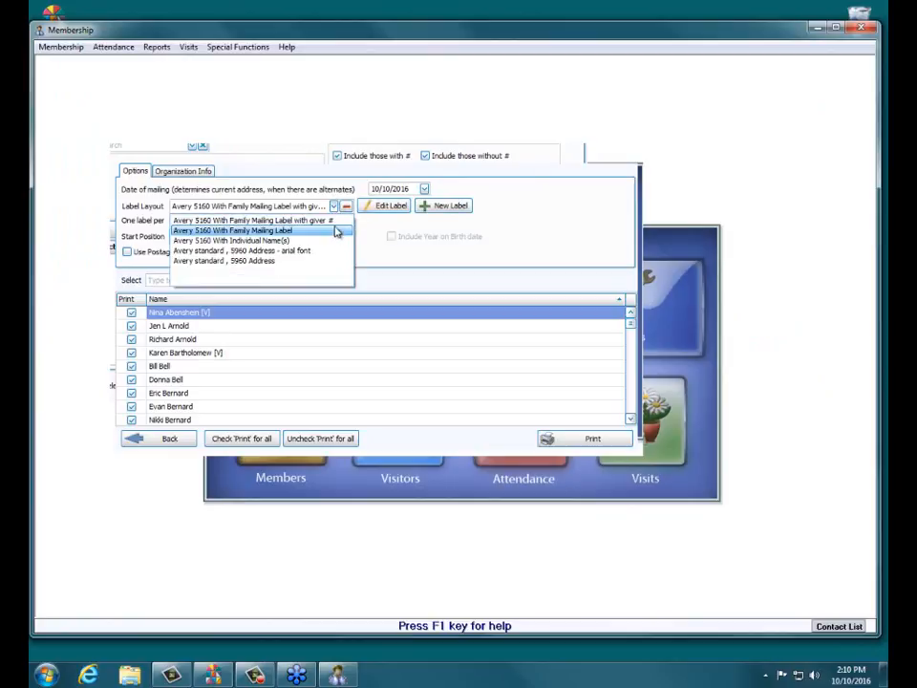
{"action": "key", "text": "Up"}
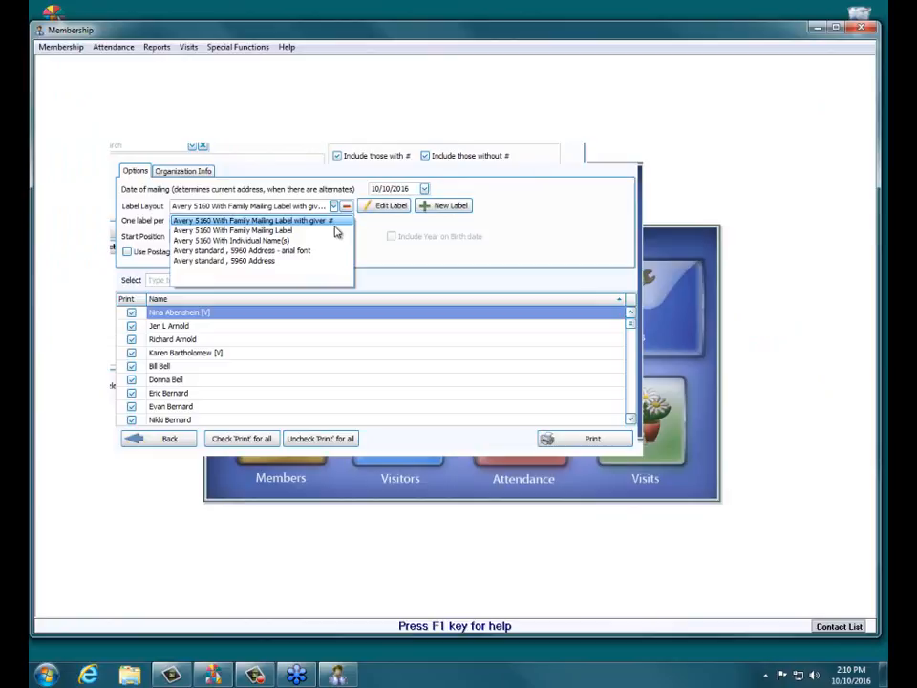
{"action": "key", "text": "Return"}
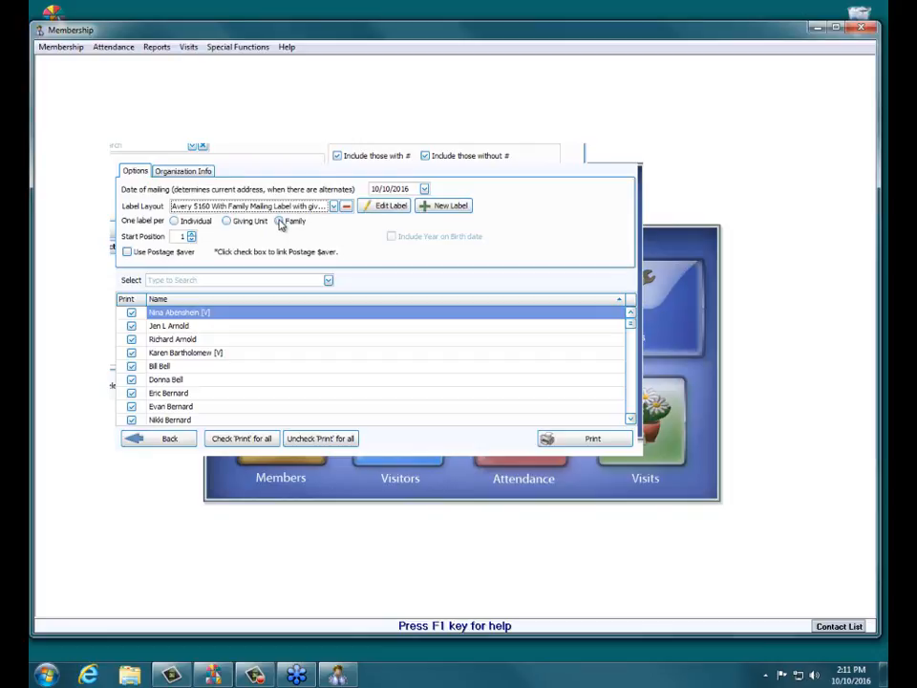
{"action": "left_click", "coordinate": [231, 226]}
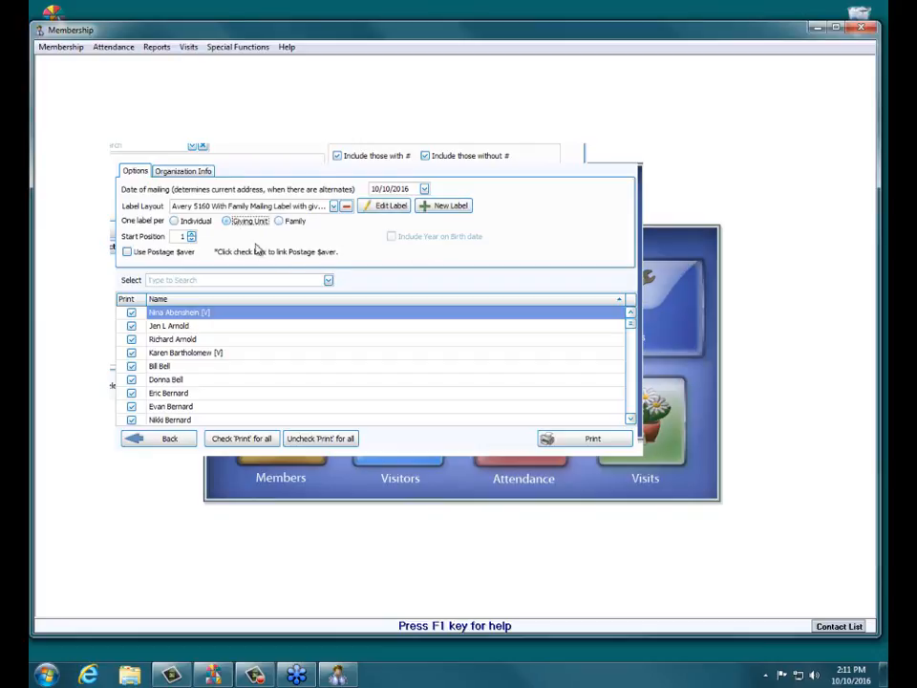
{"action": "left_click", "coordinate": [563, 441]}
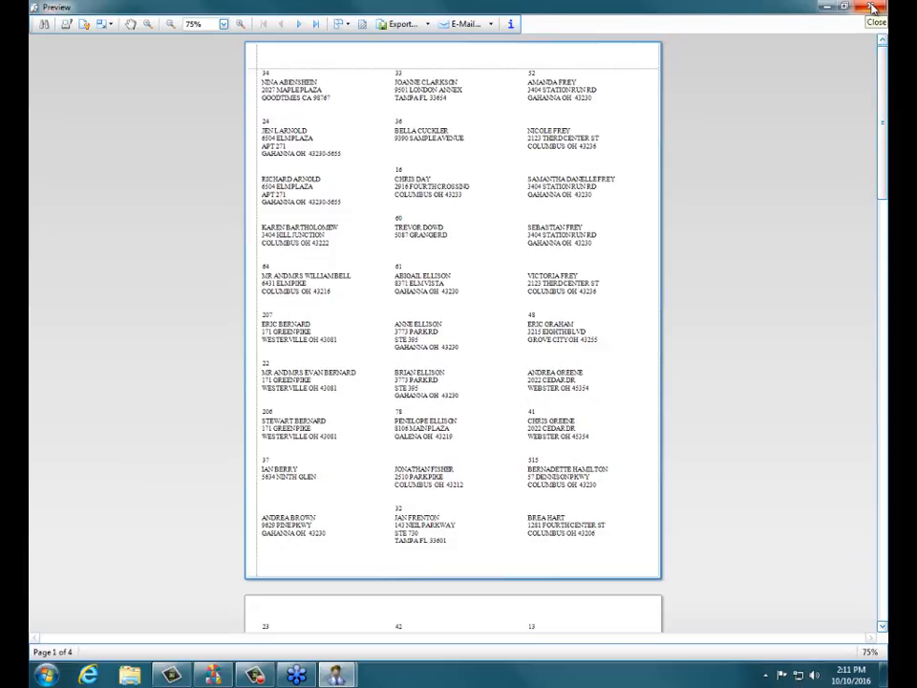
{"action": "left_click", "coordinate": [873, 7]}
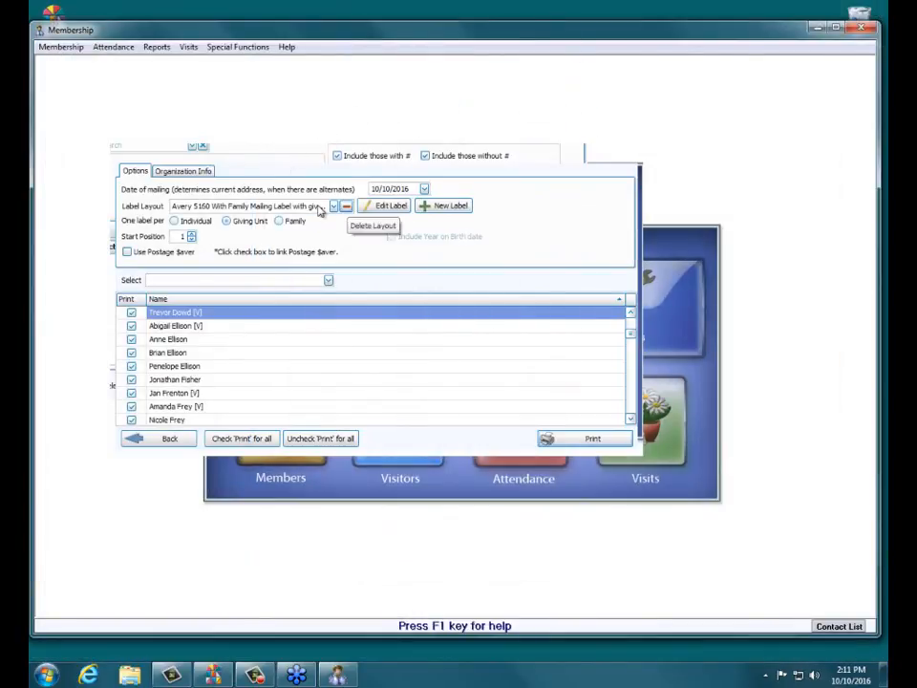
- Choose the "Avery 5160 With Individual Name(s)" label layout and open it for editing
{"action": "left_click", "coordinate": [333, 206]}
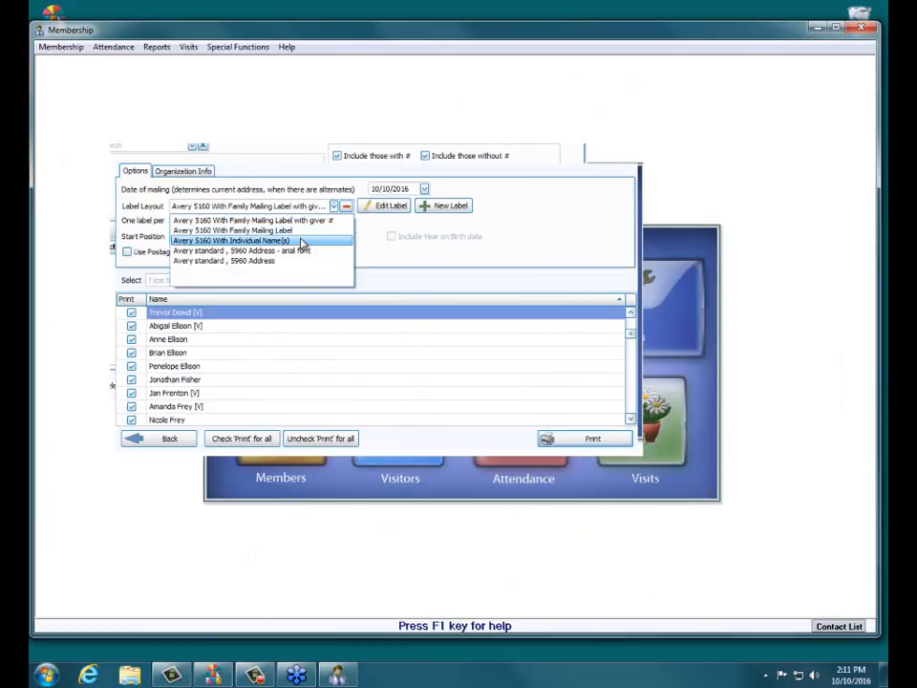
{"action": "left_click", "coordinate": [302, 242]}
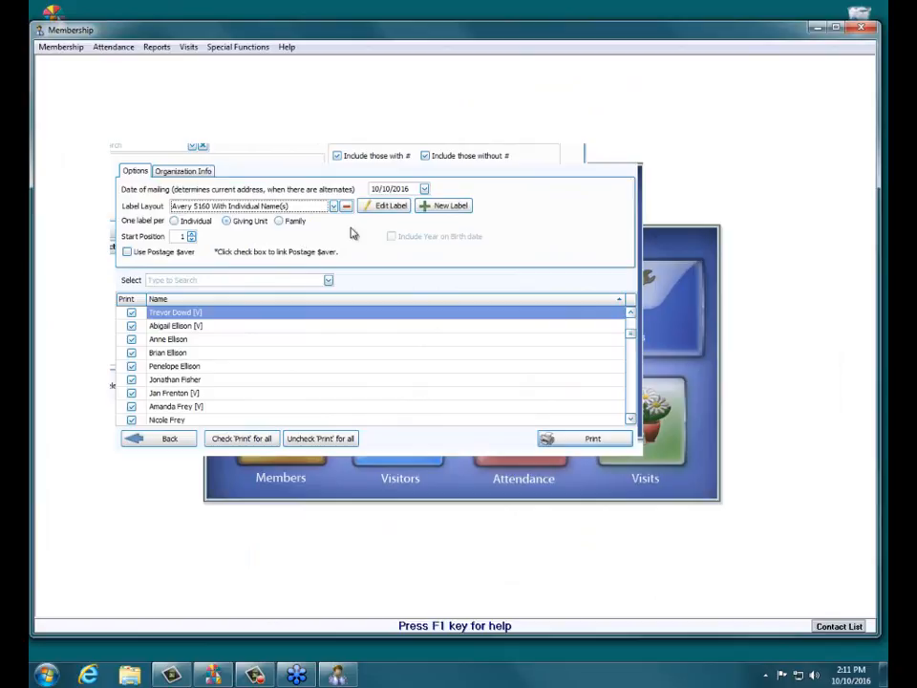
{"action": "left_click", "coordinate": [371, 208]}
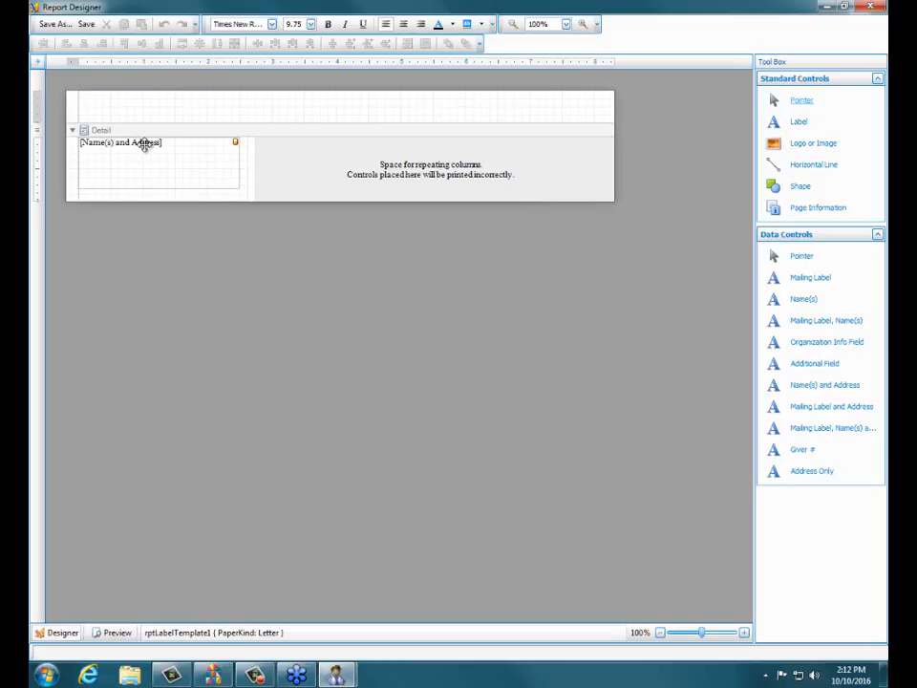
- Move the Name(s) and Address field down and slightly right, leaving room for one line of text above it
{"action": "left_click", "coordinate": [144, 144]}
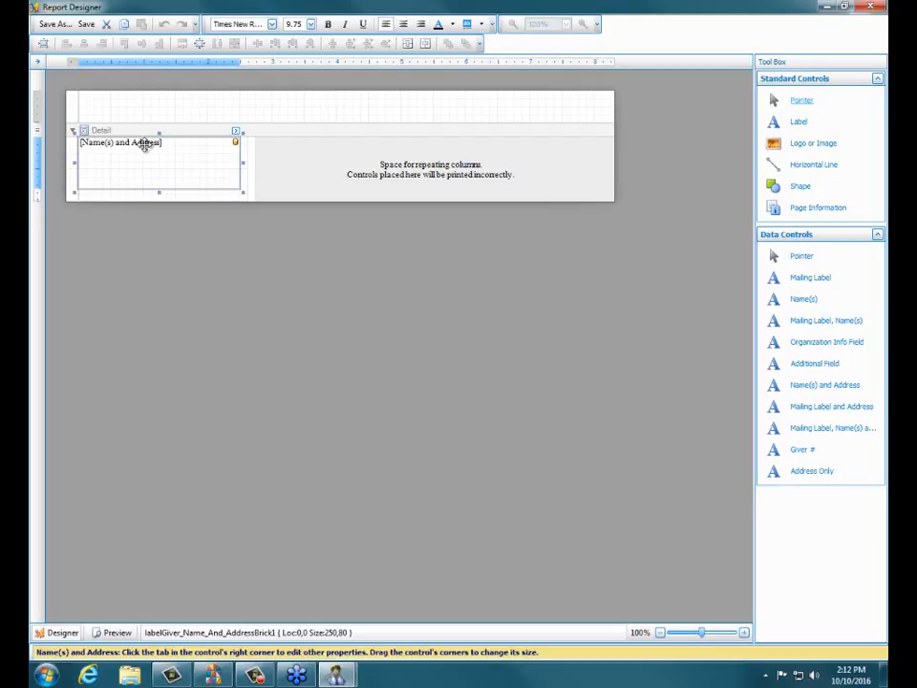
{"action": "left_click_drag", "start_coordinate": [145, 143], "coordinate": [153, 162]}
{"action": "left_click", "coordinate": [142, 148]}
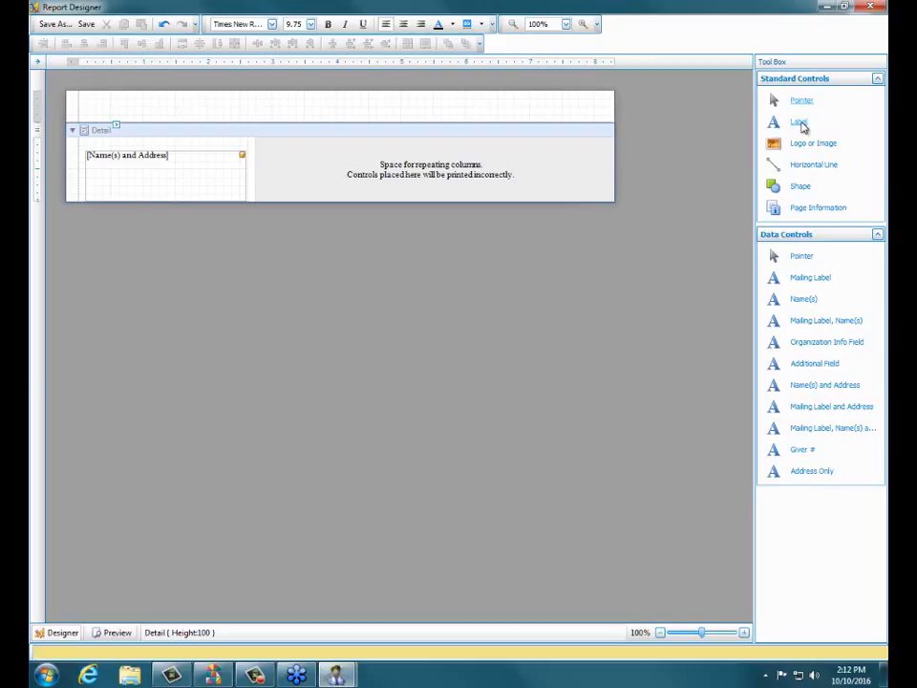
- Add a text label above the Name(s) and Address field at location 10,0 and set its text to "To the Parents of:"
{"action": "left_click_drag", "start_coordinate": [802, 126], "coordinate": [155, 142]}
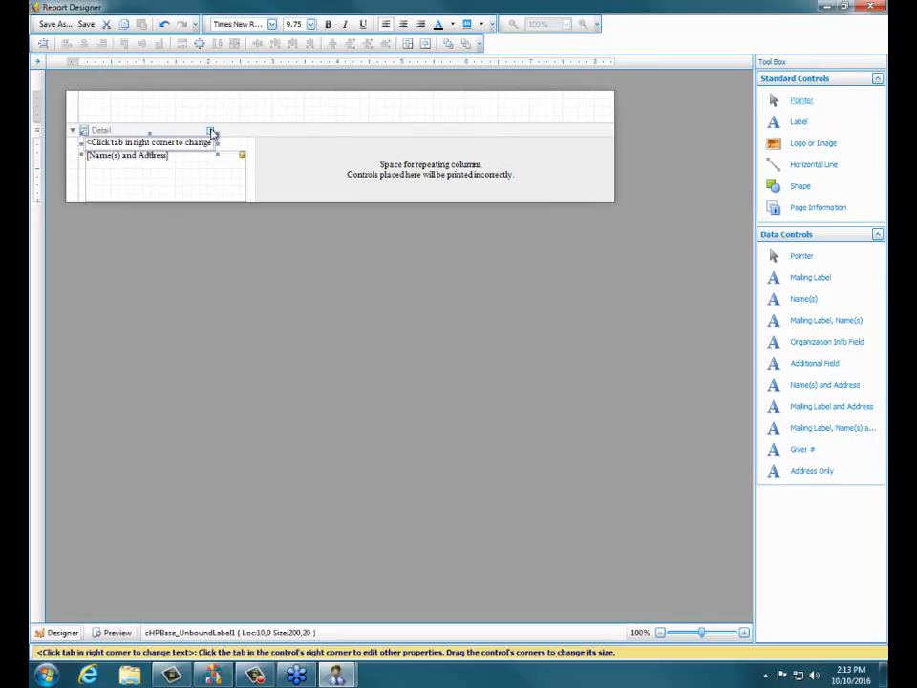
{"action": "left_click", "coordinate": [211, 130]}
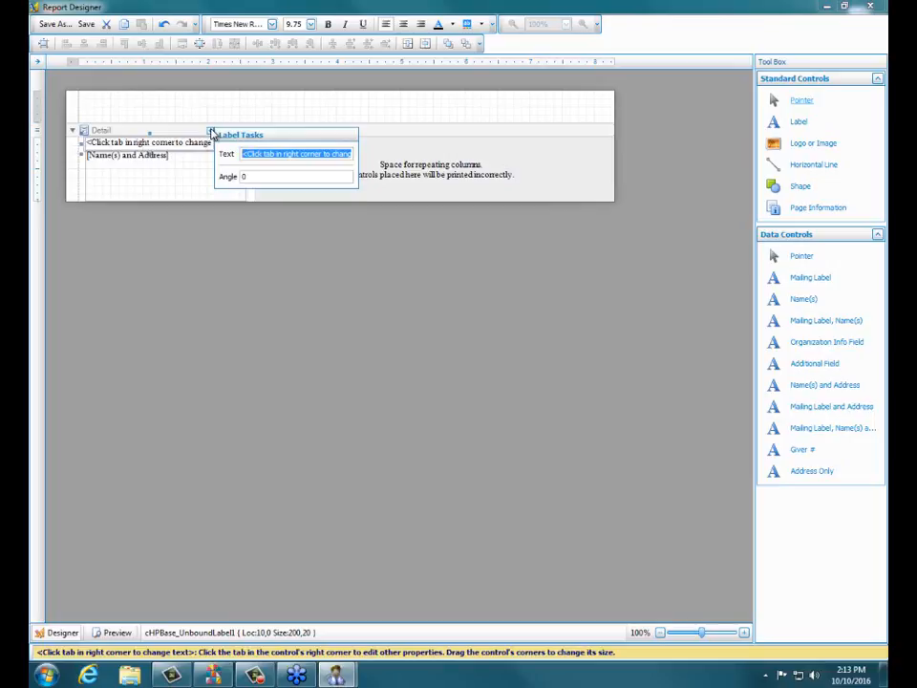
{"action": "type", "text": "To the"}
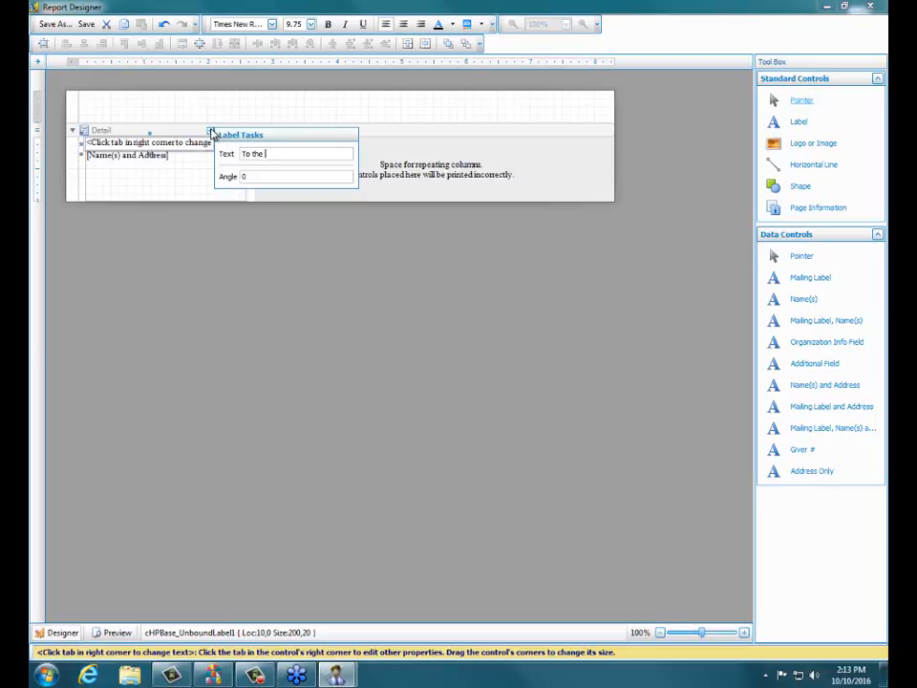
{"action": "type", "text": " Parents of:"}
{"action": "left_click", "coordinate": [211, 132]}
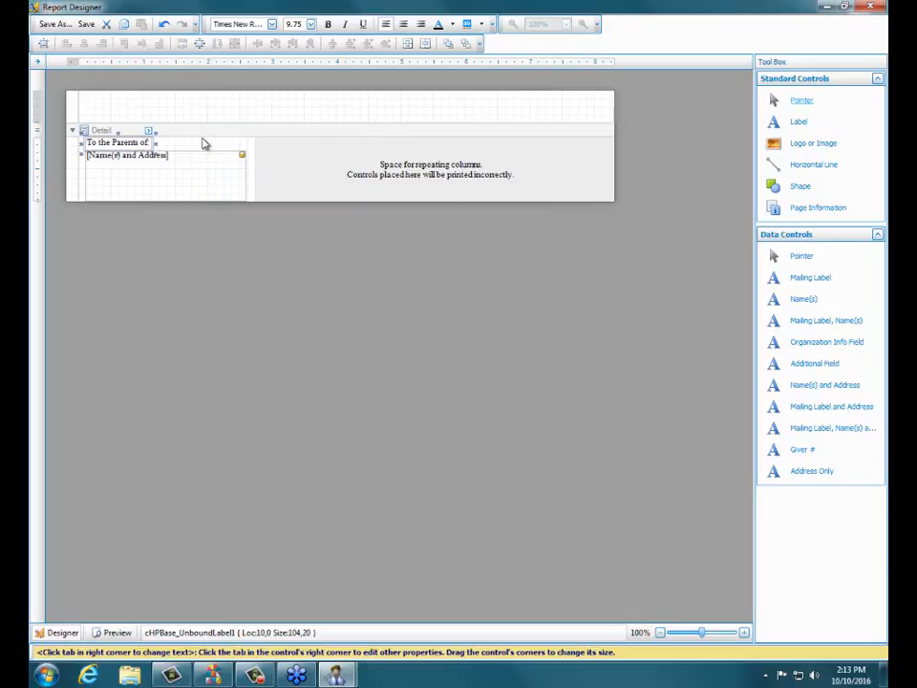
{"action": "left_click", "coordinate": [203, 151]}
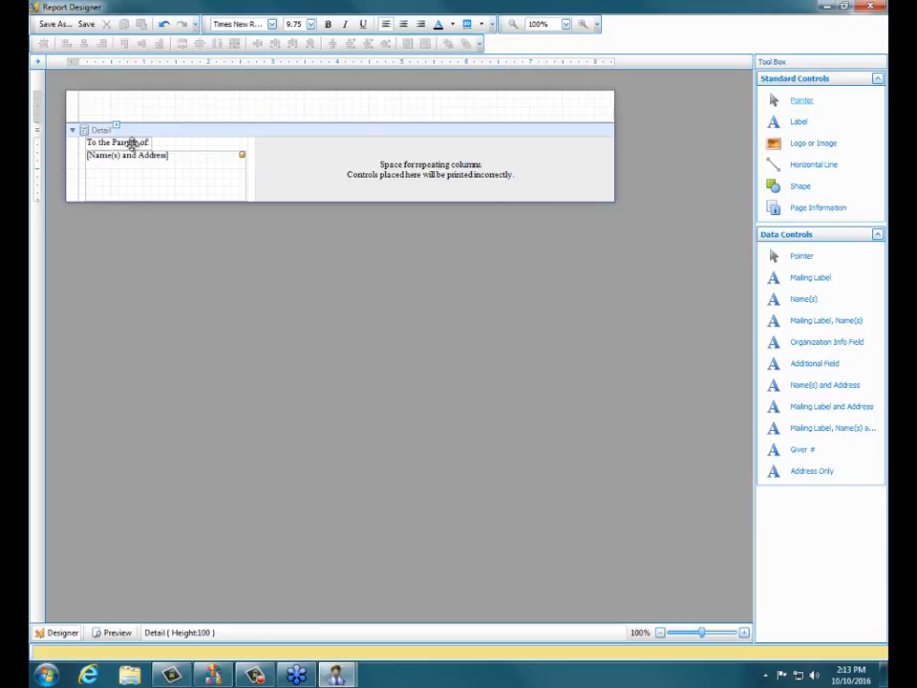
- Save the layout under the new name "Avery 5160 With Individual Name(s) to parents of" and close the designer
{"action": "left_click", "coordinate": [52, 27]}
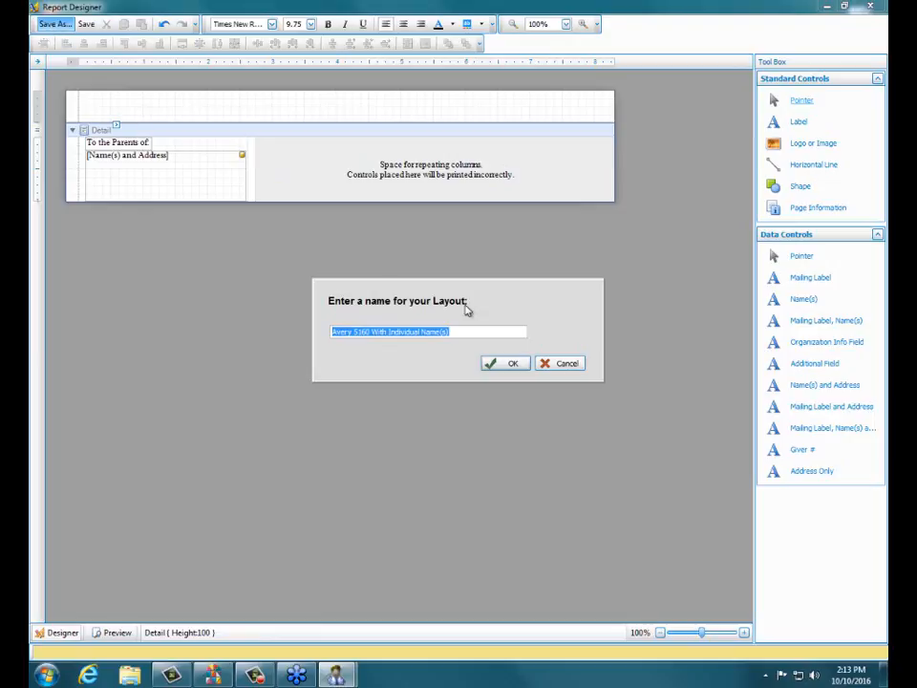
{"action": "left_click", "coordinate": [466, 334]}
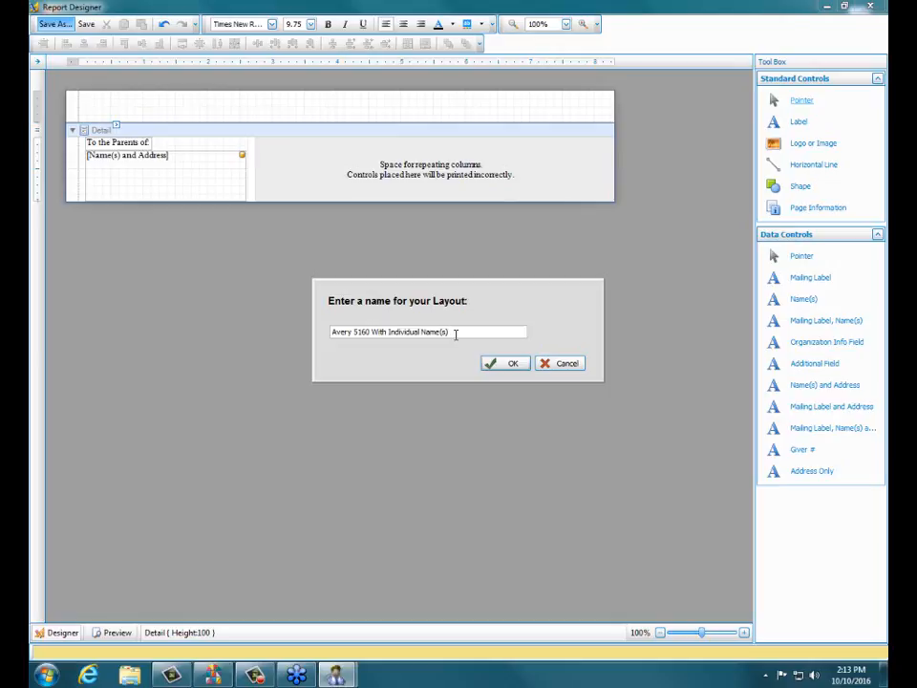
{"action": "type", "text": "to parents of"}
{"action": "left_click", "coordinate": [506, 373]}
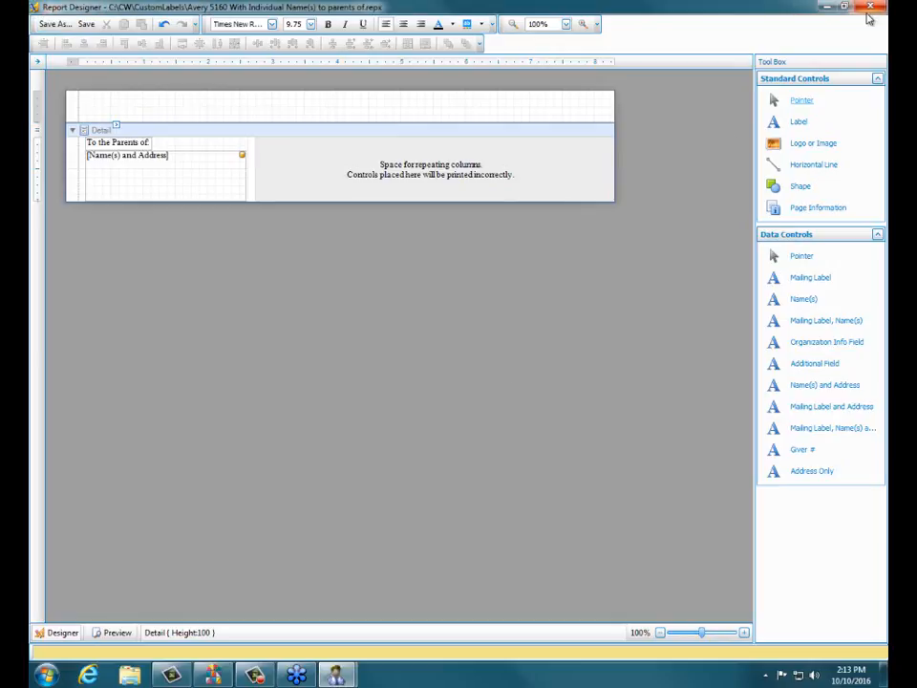
{"action": "left_click", "coordinate": [869, 8]}
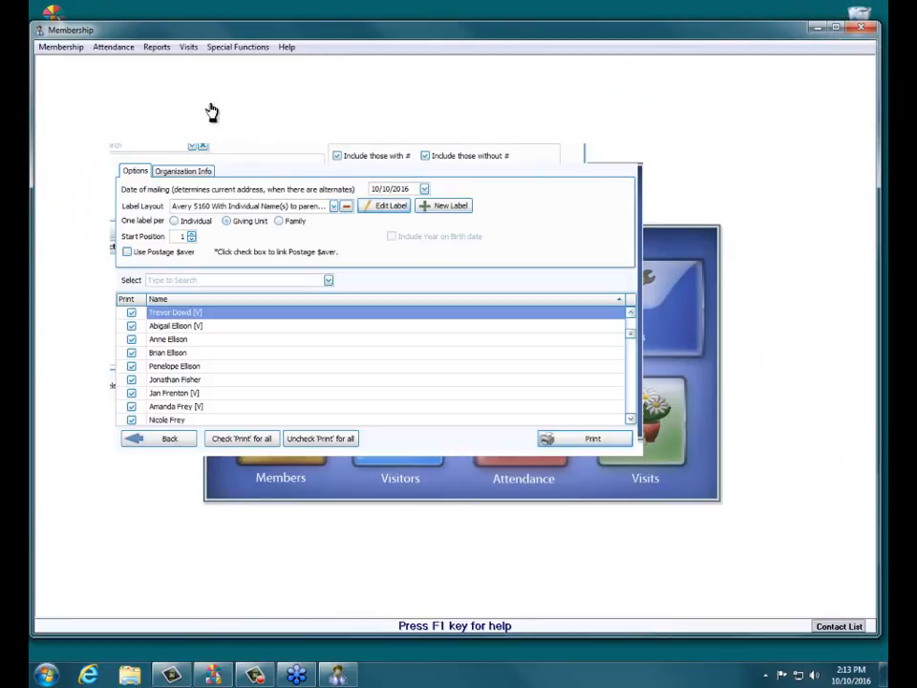
- Set one label per Individual for the "to parents of" layout, check its print preview and close the preview
{"action": "left_click", "coordinate": [175, 220]}
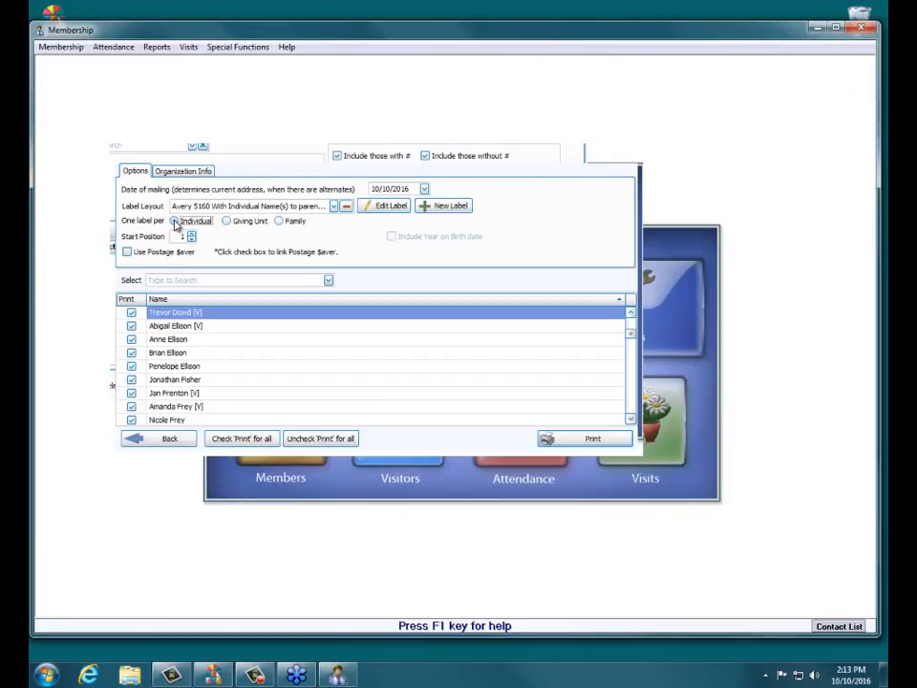
{"action": "left_click", "coordinate": [587, 440]}
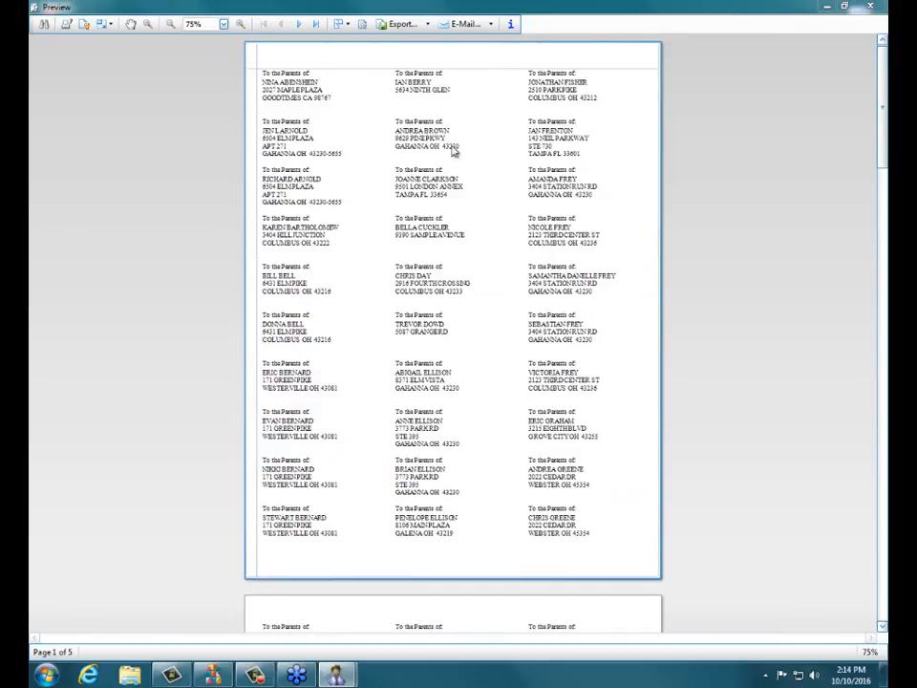
{"action": "left_click", "coordinate": [865, 11]}
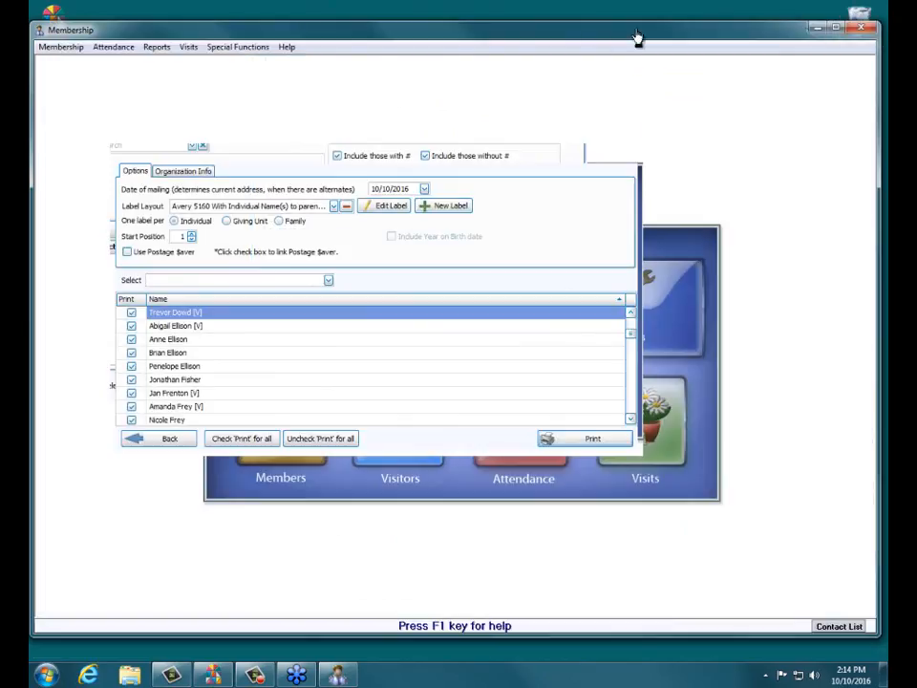
- Choose the original "Avery 5160 With Individual Name(s)" label layout and open it for editing
{"action": "left_click", "coordinate": [333, 207]}
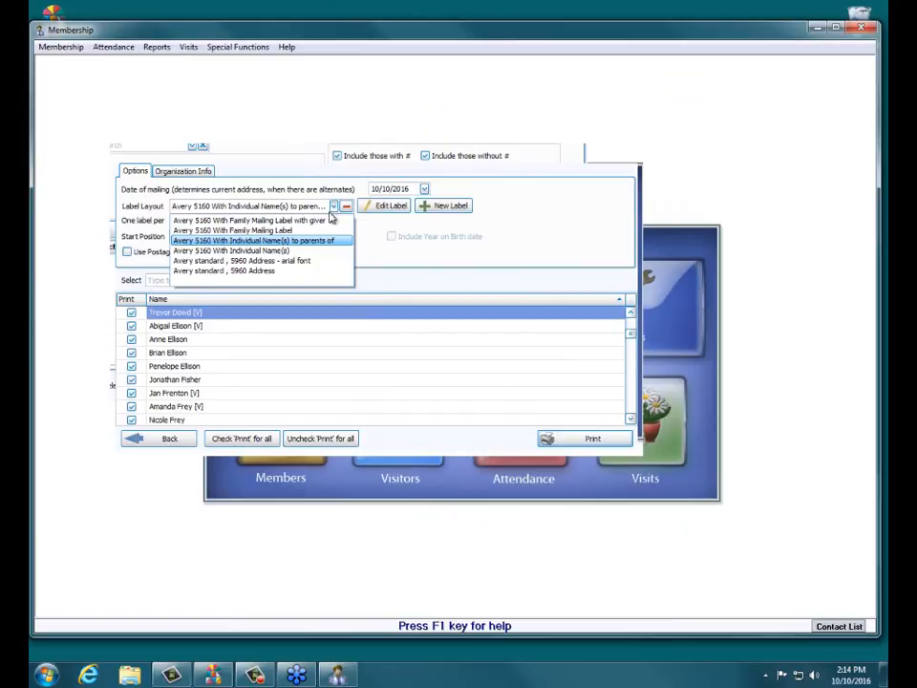
{"action": "left_click", "coordinate": [307, 253]}
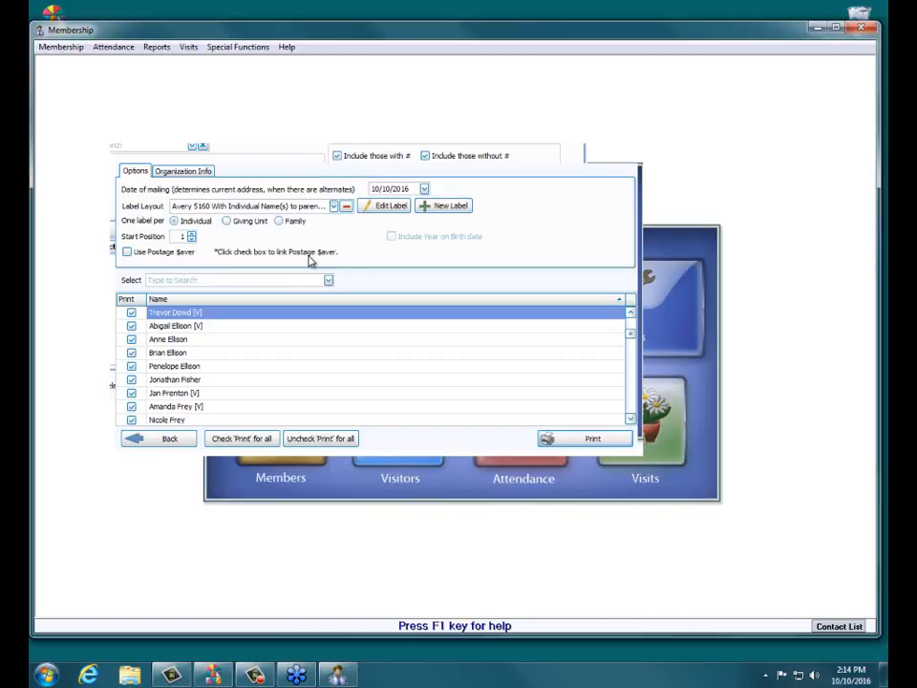
{"action": "left_click", "coordinate": [334, 208]}
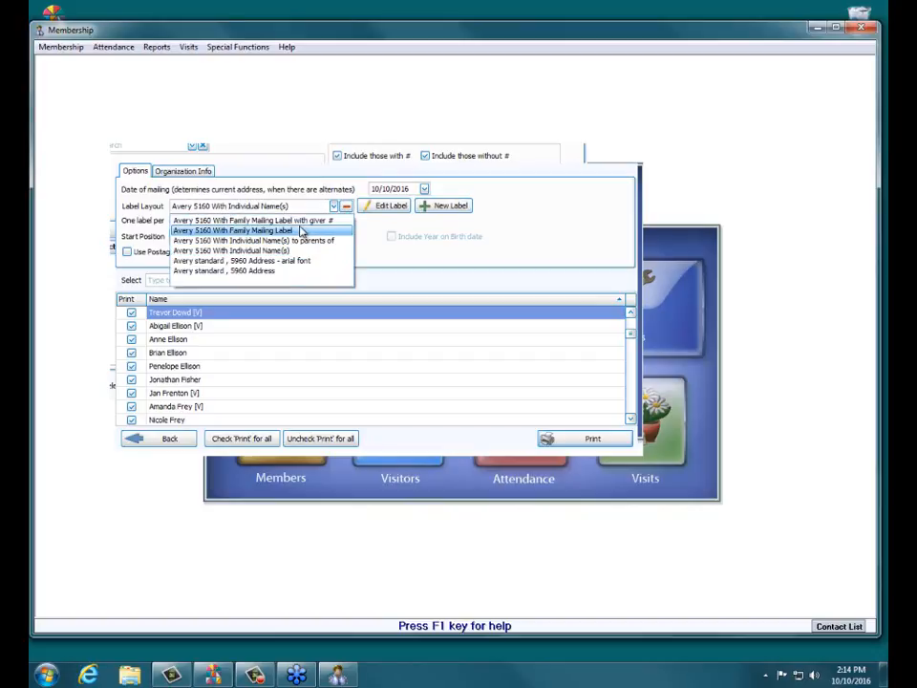
{"action": "left_click", "coordinate": [293, 251]}
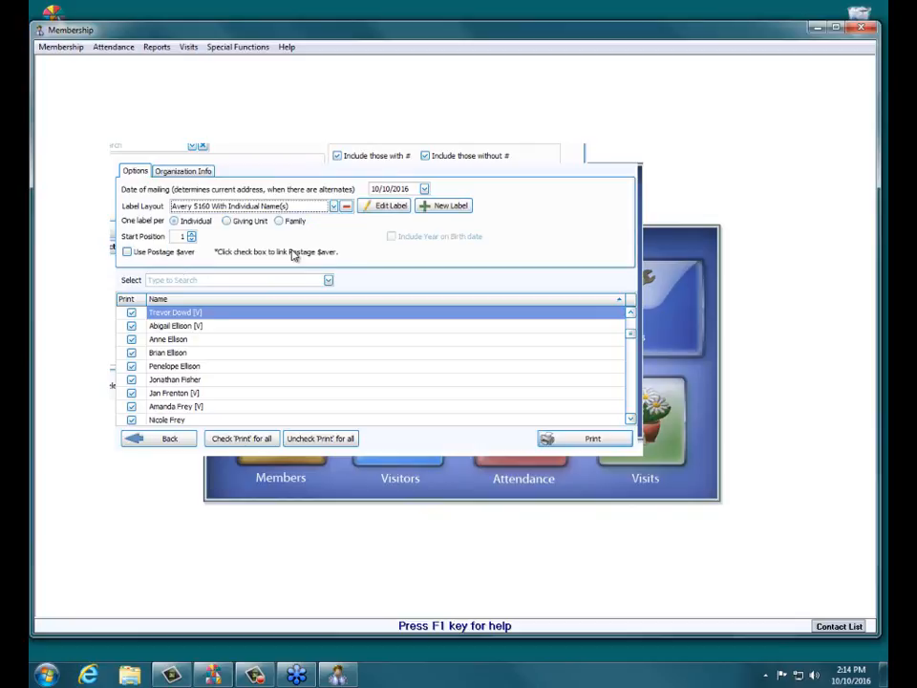
{"action": "left_click", "coordinate": [380, 206]}
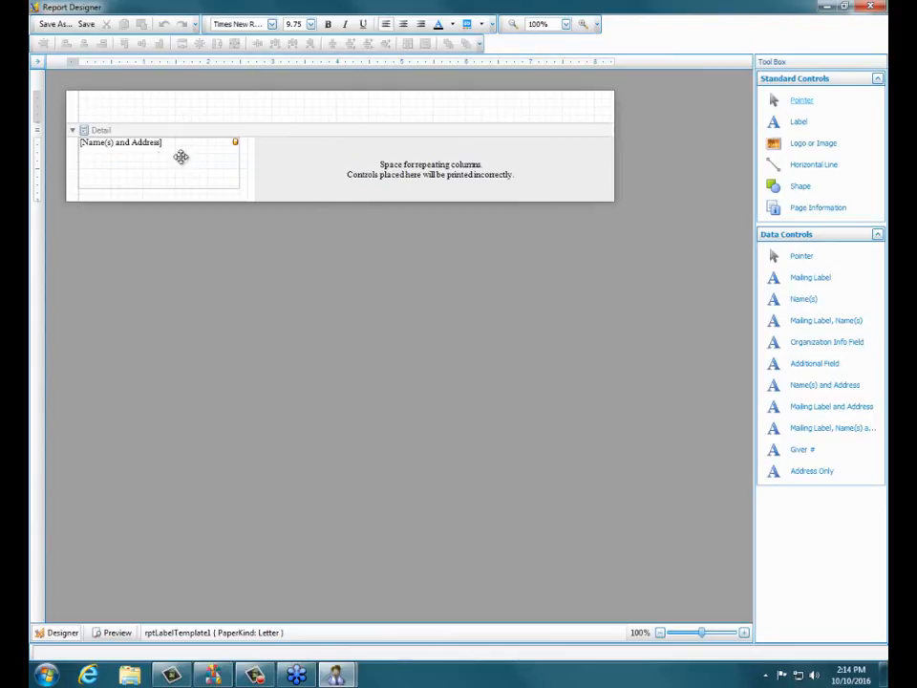
- Move the Name(s) and Address field to location 10,20 and add an Additional Field above it at location 10,0
{"action": "left_click", "coordinate": [149, 168]}
{"action": "left_click_drag", "start_coordinate": [148, 164], "coordinate": [152, 172]}
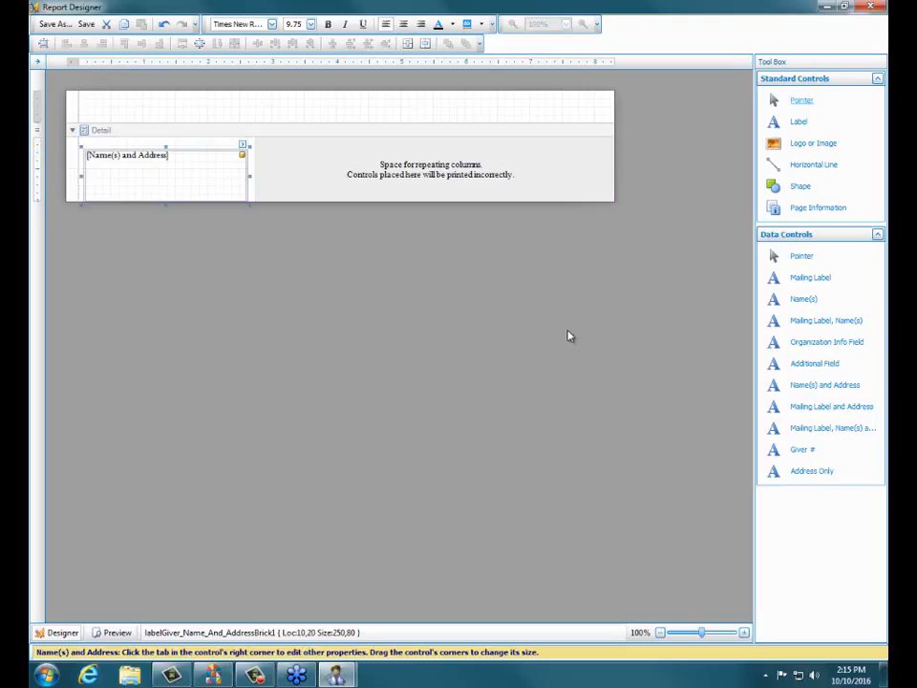
{"action": "left_click", "coordinate": [542, 283]}
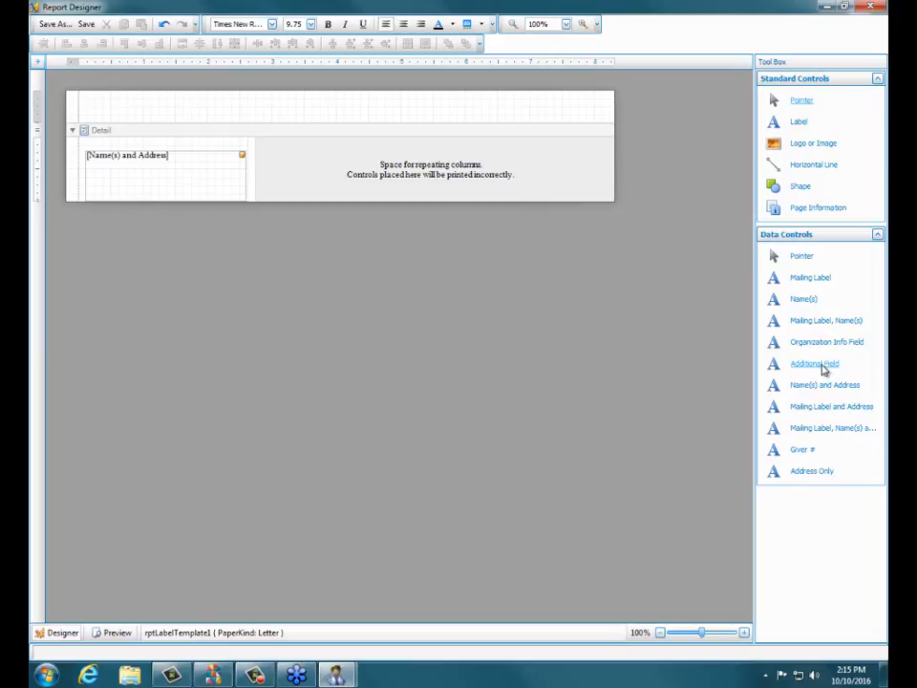
{"action": "left_click_drag", "start_coordinate": [824, 370], "coordinate": [161, 144]}
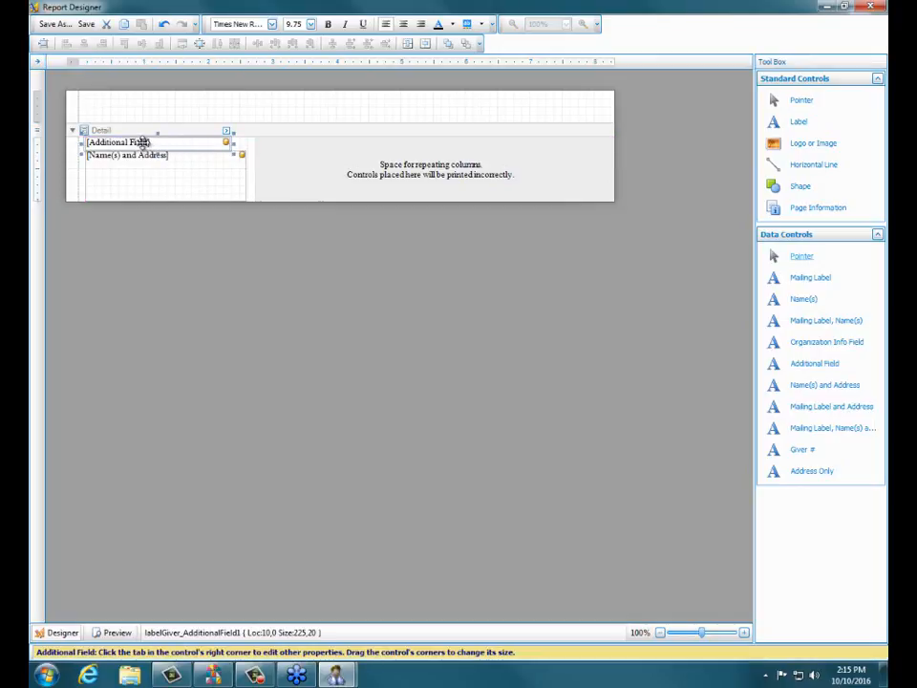
- Save the layout under the new name "Avery 5160 With Individual Name(s) additional field" and close the designer
{"action": "left_click", "coordinate": [45, 25]}
{"action": "left_click", "coordinate": [478, 331]}
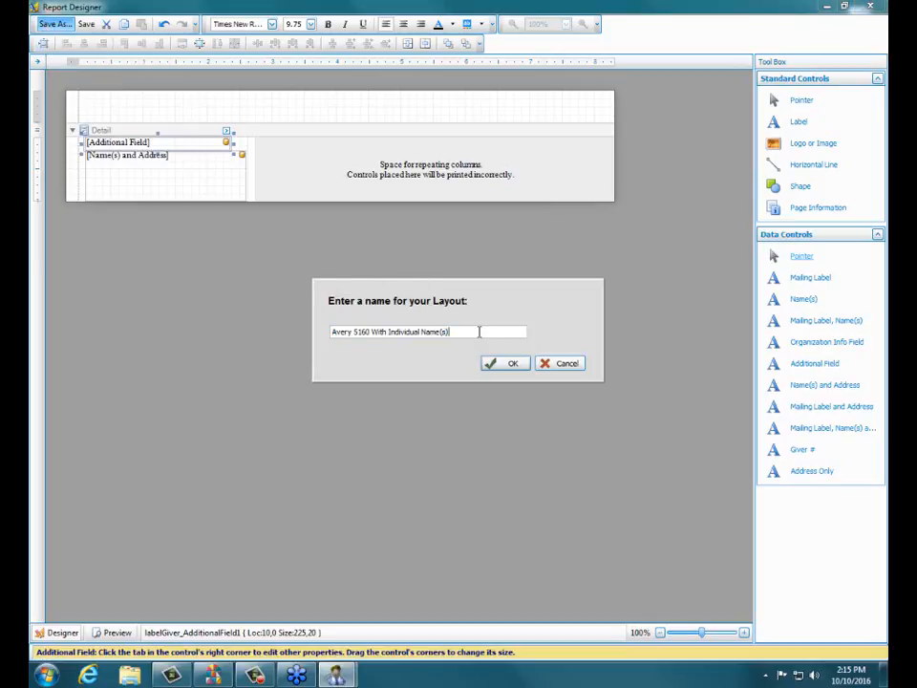
{"action": "type", "text": "additional field"}
{"action": "left_click", "coordinate": [493, 364]}
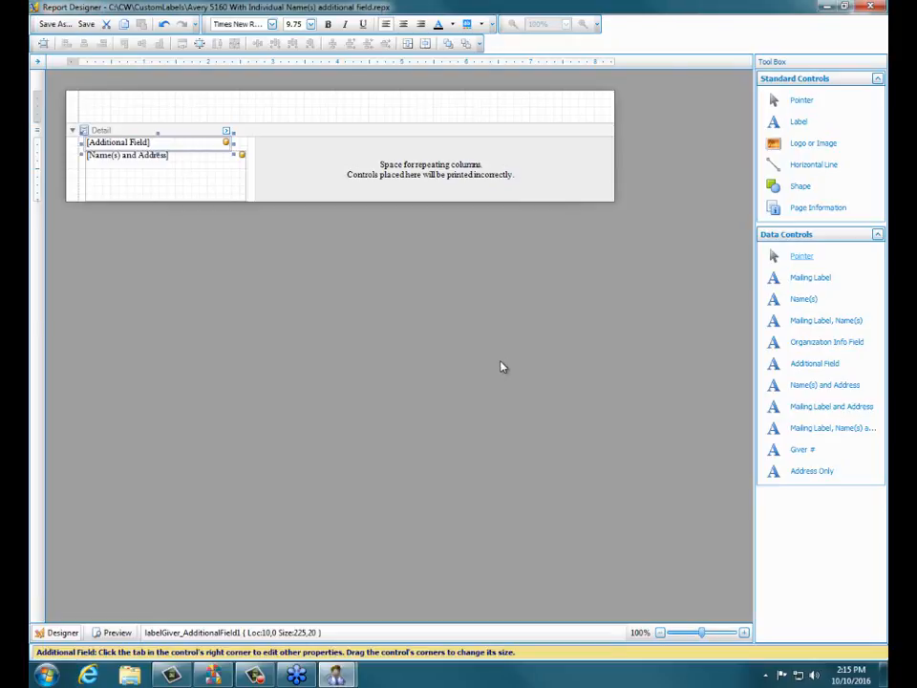
{"action": "left_click", "coordinate": [870, 6]}
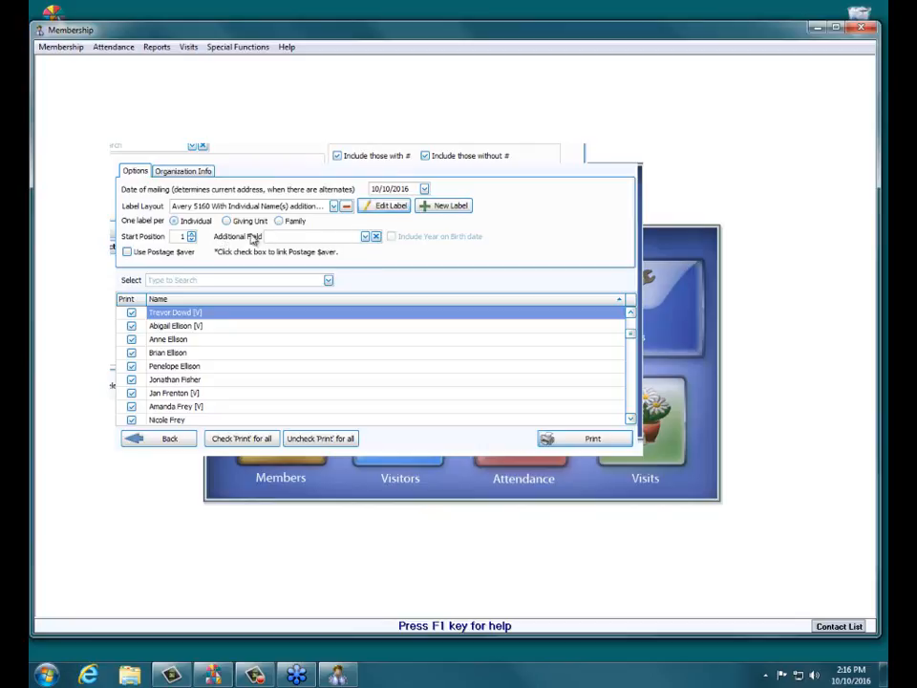
- Set the Additional Field to Home Phone with one label per Individual, and view the print preview of the labels
{"action": "left_click", "coordinate": [365, 236]}
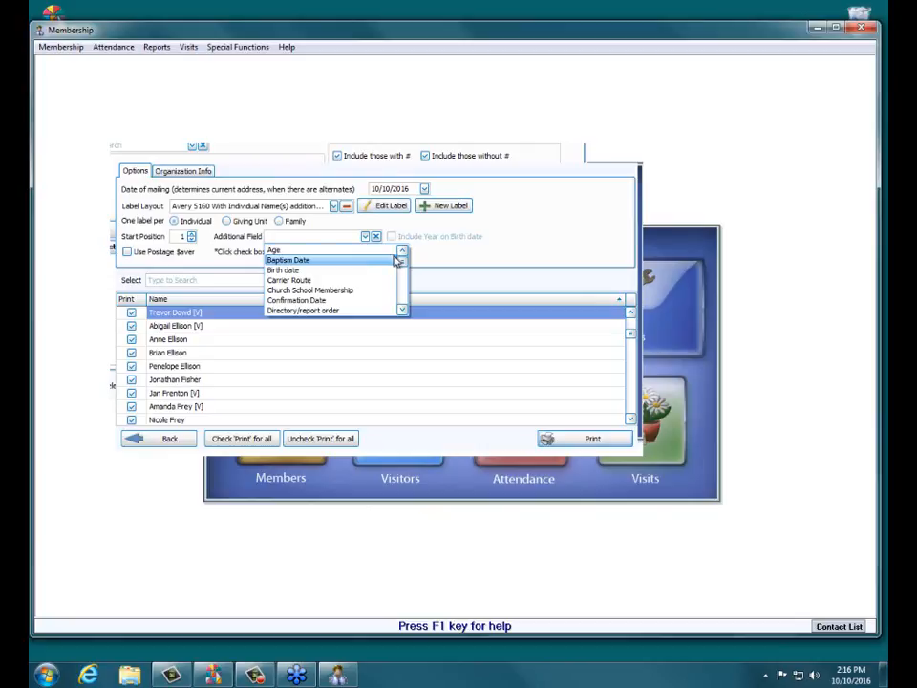
{"action": "mouse_move", "coordinate": [403, 261]}
{"action": "left_mouse_down"}
{"action": "mouse_move", "coordinate": [403, 303]}
{"action": "mouse_move", "coordinate": [411, 278]}
{"action": "mouse_move", "coordinate": [404, 246]}
{"action": "mouse_move", "coordinate": [402, 304]}
{"action": "mouse_move", "coordinate": [406, 279]}
{"action": "left_mouse_up"}
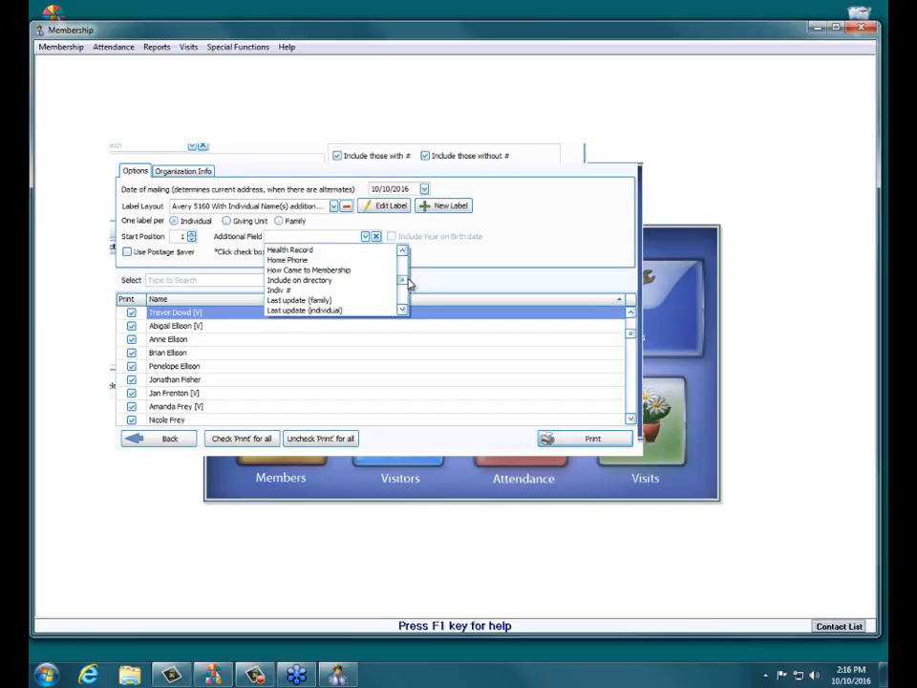
{"action": "left_click", "coordinate": [287, 259]}
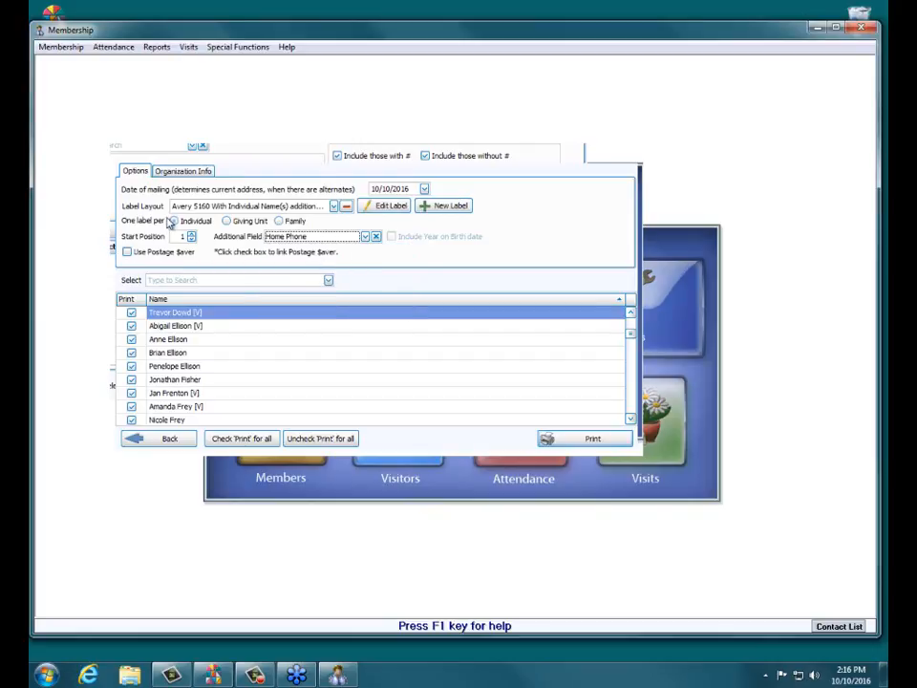
{"action": "left_click", "coordinate": [178, 222]}
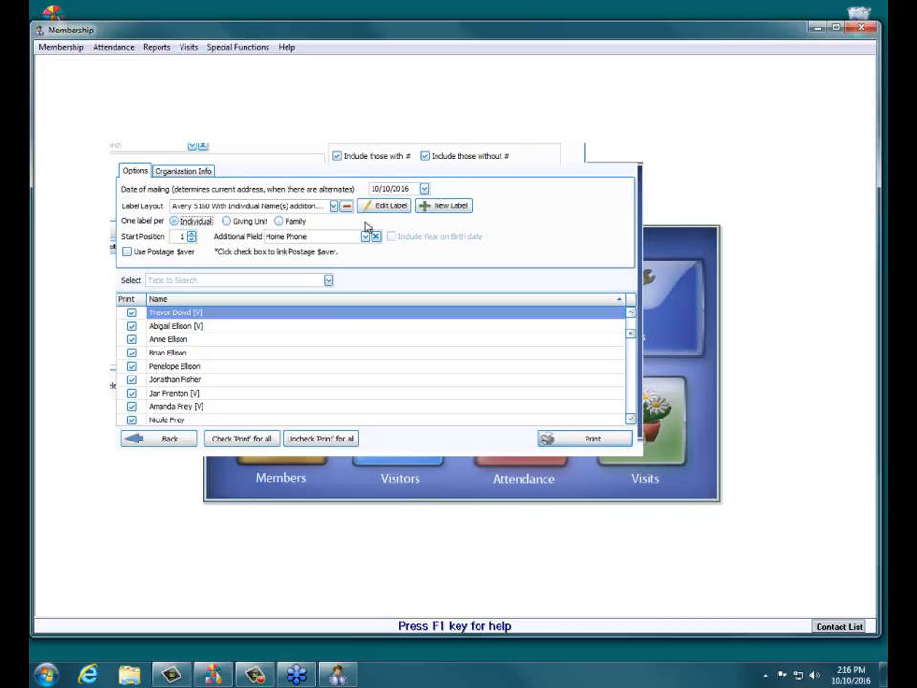
{"action": "left_click", "coordinate": [589, 440]}
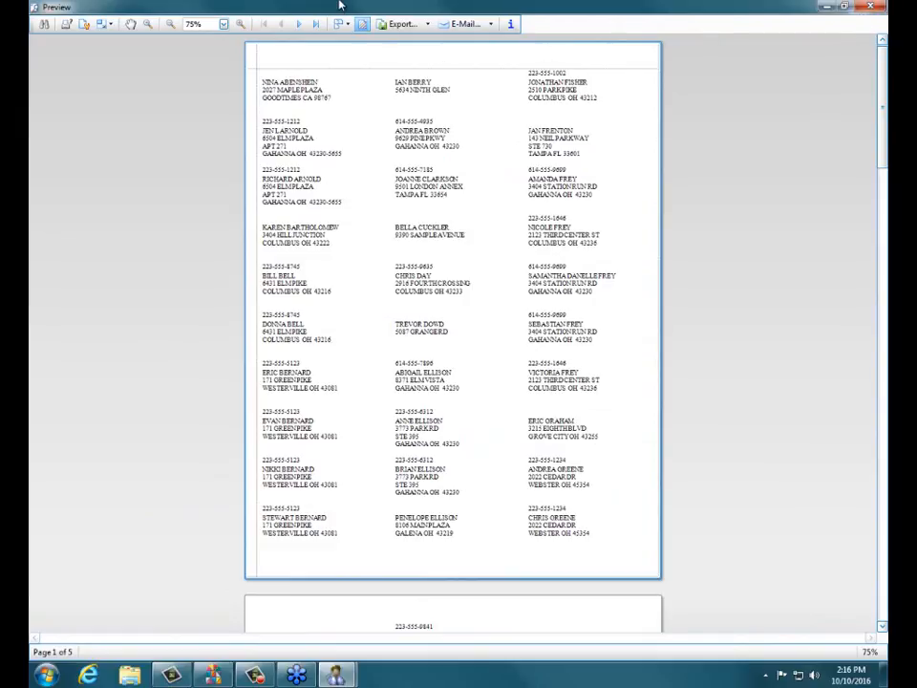
- View the printer settings for the previewed labels, close them without printing, and close the preview
{"action": "left_click", "coordinate": [68, 29]}
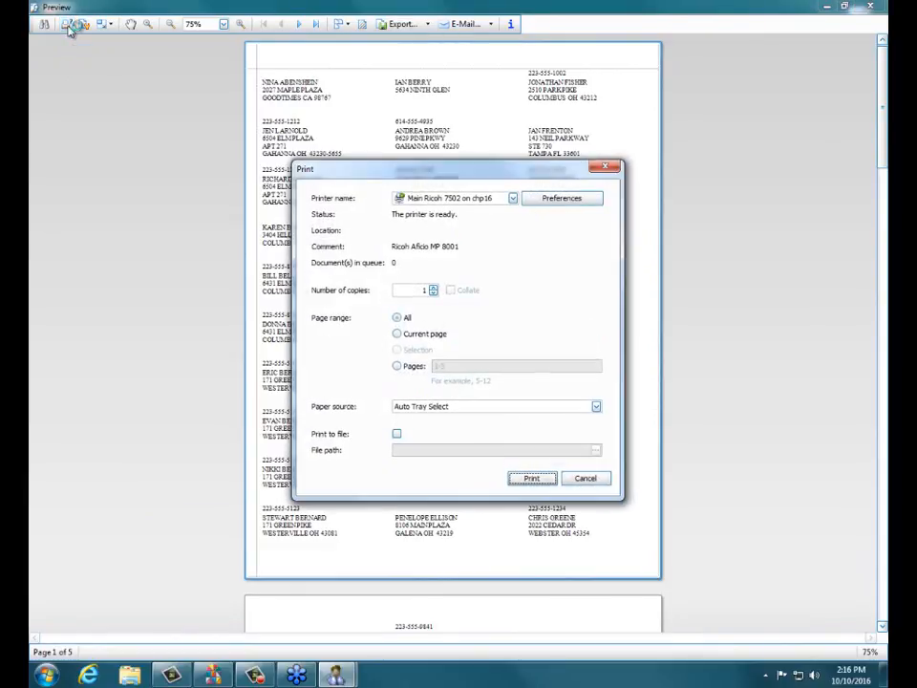
{"action": "left_click", "coordinate": [602, 169]}
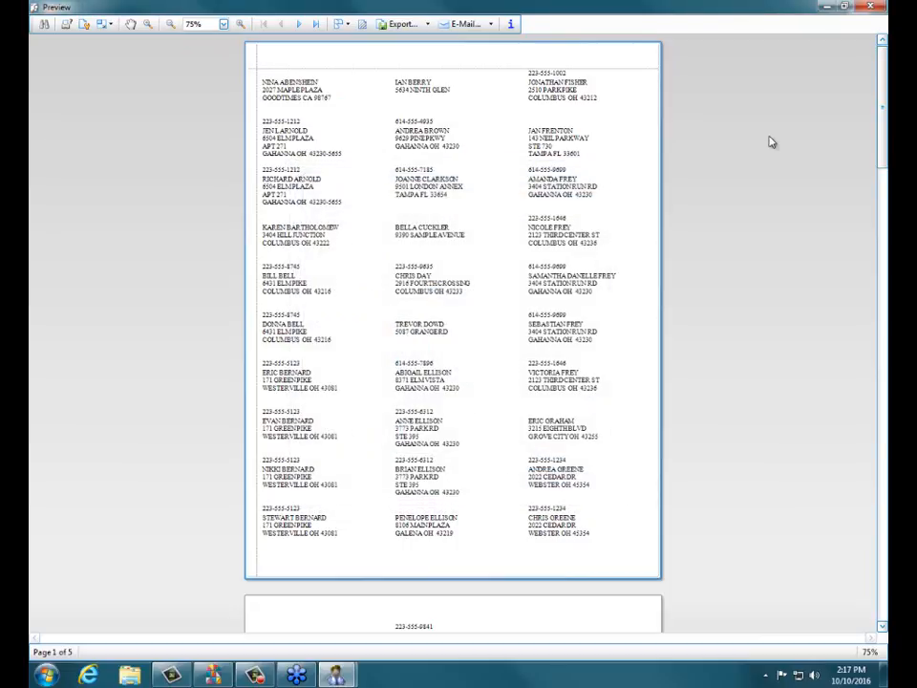
{"action": "left_click", "coordinate": [866, 8]}
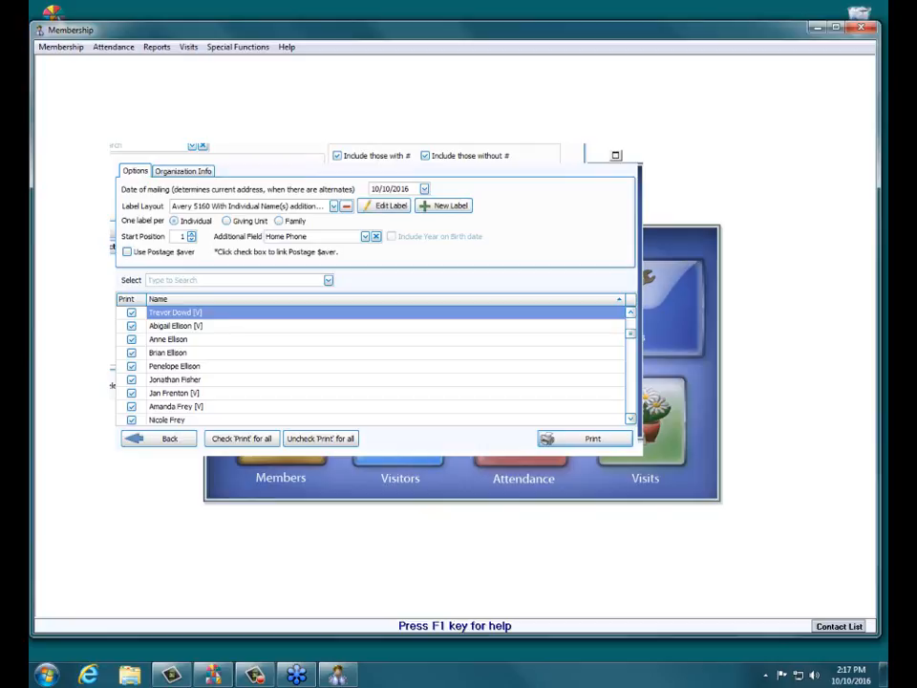
- Set one label per Giving Unit and open the "additional field" label layout for editing
{"action": "left_click", "coordinate": [227, 220]}
{"action": "left_click", "coordinate": [287, 221]}
{"action": "left_click", "coordinate": [227, 222]}
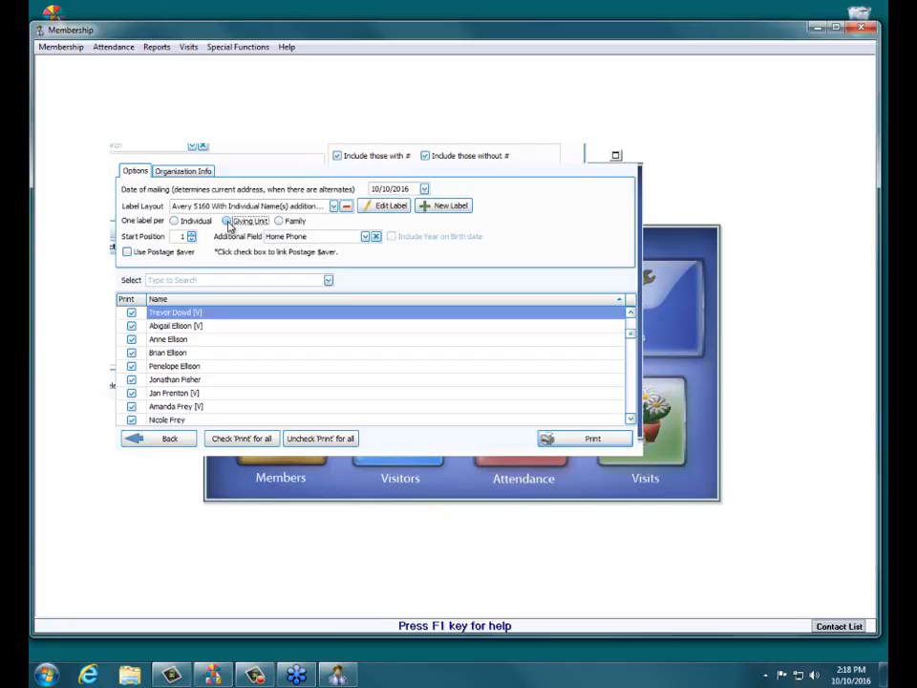
{"action": "left_click", "coordinate": [382, 207]}
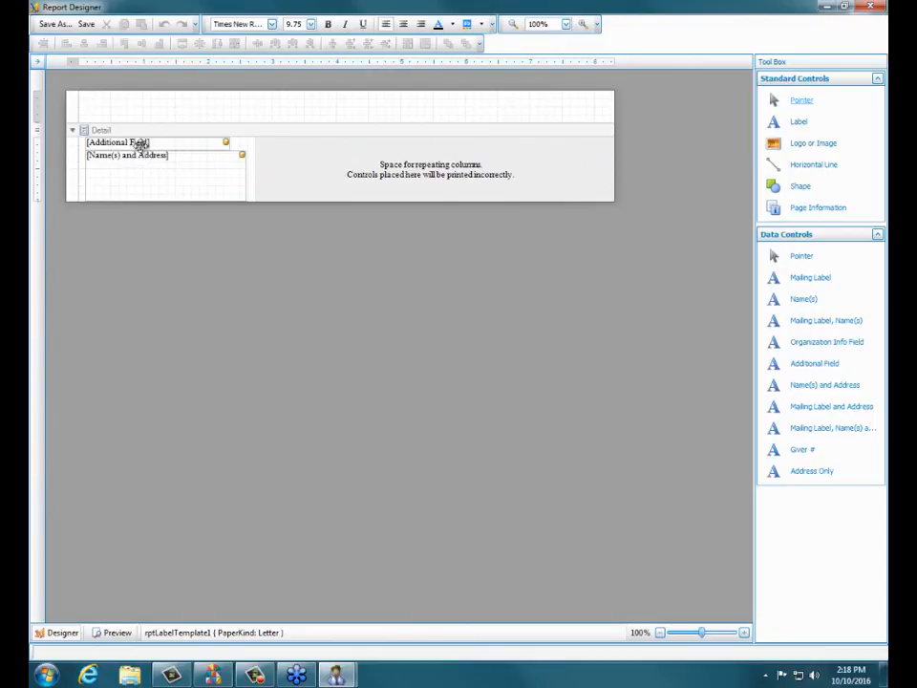
- Delete the Additional Field above the address and move the Name(s) and Address field up to location 10,0
{"action": "left_click", "coordinate": [141, 142]}
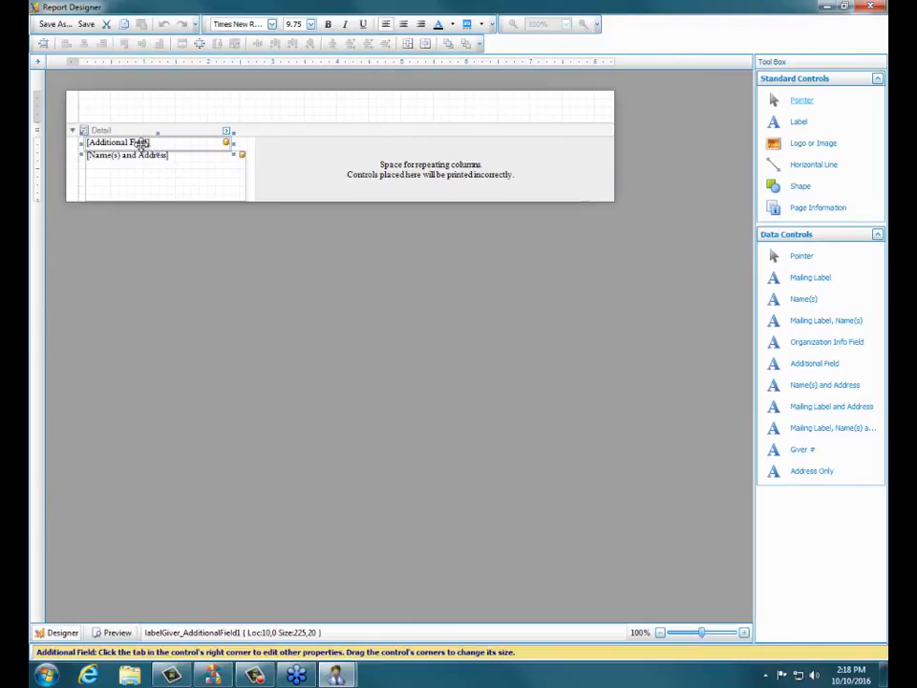
{"action": "key", "text": "Delete"}
{"action": "left_click", "coordinate": [141, 172]}
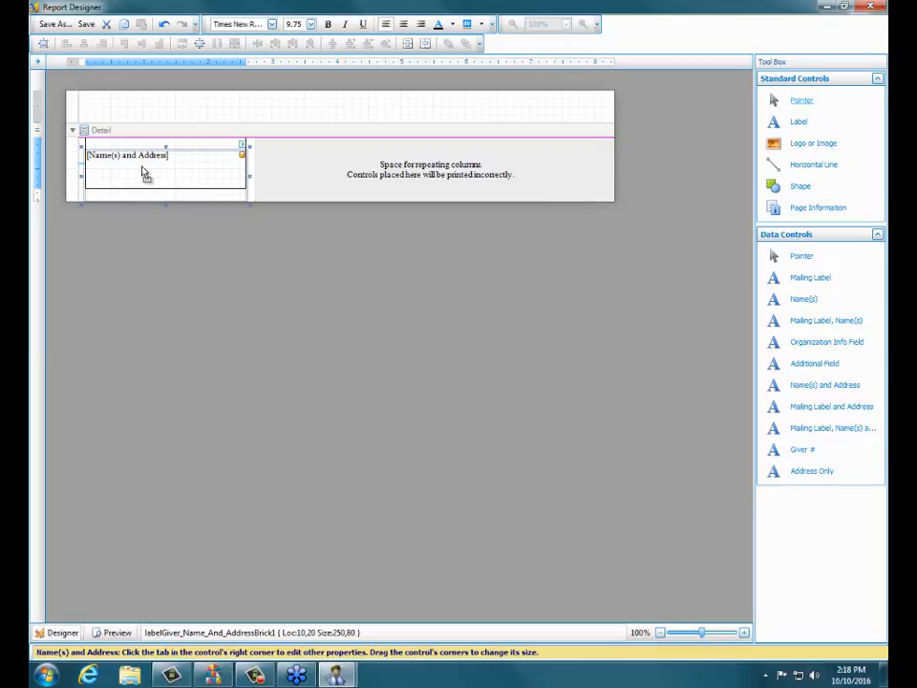
{"action": "left_click_drag", "start_coordinate": [144, 172], "coordinate": [144, 159]}
{"action": "left_click", "coordinate": [210, 235]}
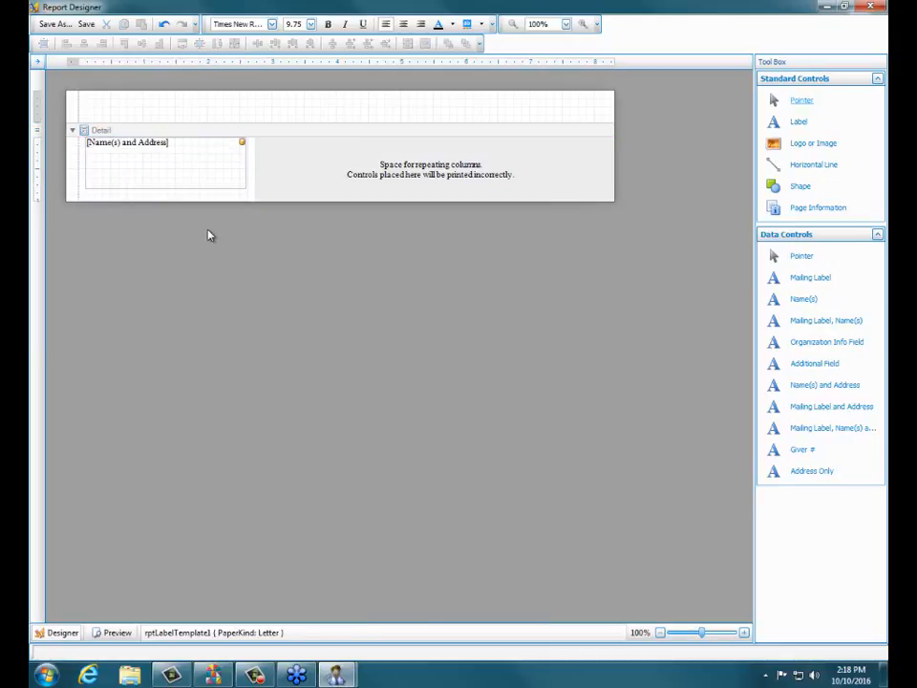
- Add an Additional Field directly below the Name(s) and Address field at location 10,80
{"action": "left_click", "coordinate": [174, 162]}
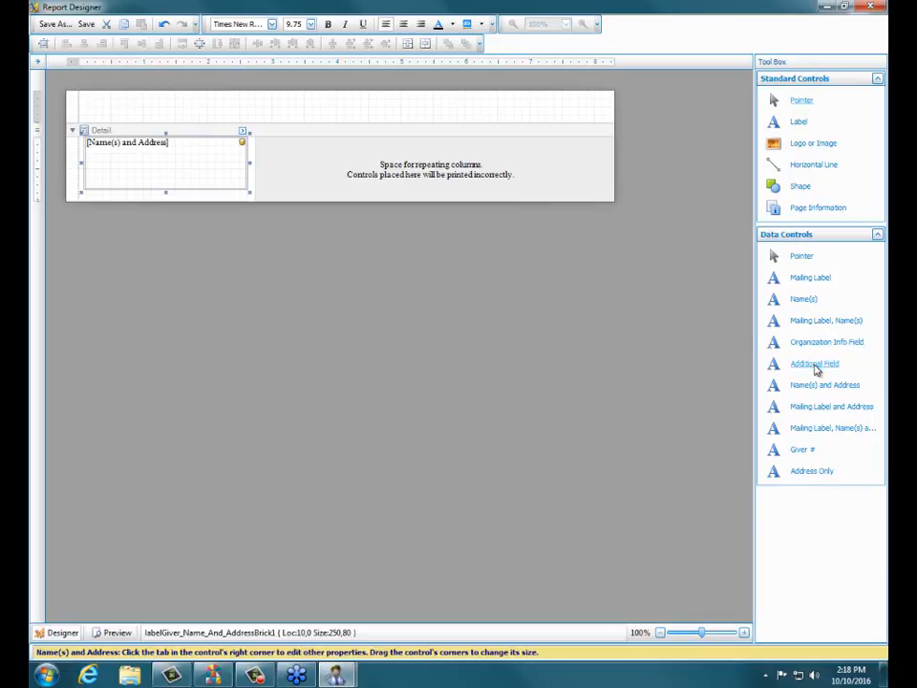
{"action": "left_click_drag", "start_coordinate": [816, 367], "coordinate": [155, 204]}
{"action": "left_click_drag", "start_coordinate": [158, 204], "coordinate": [157, 195]}
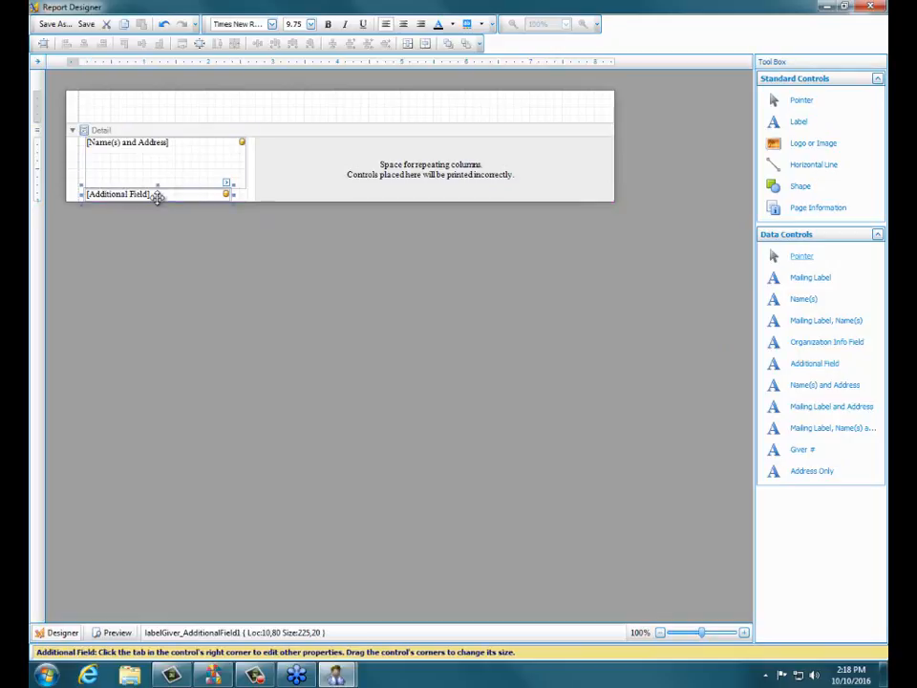
{"action": "left_click", "coordinate": [173, 274]}
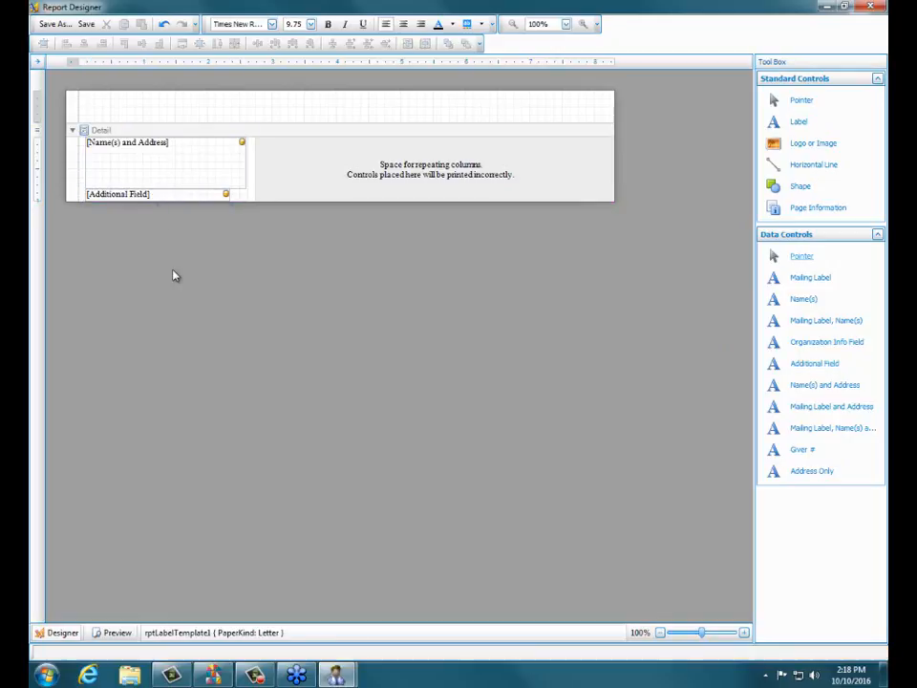
- Save the "additional field" label layout, close the designer, and preview the labels with one label per Giving Unit
{"action": "left_click", "coordinate": [82, 26]}
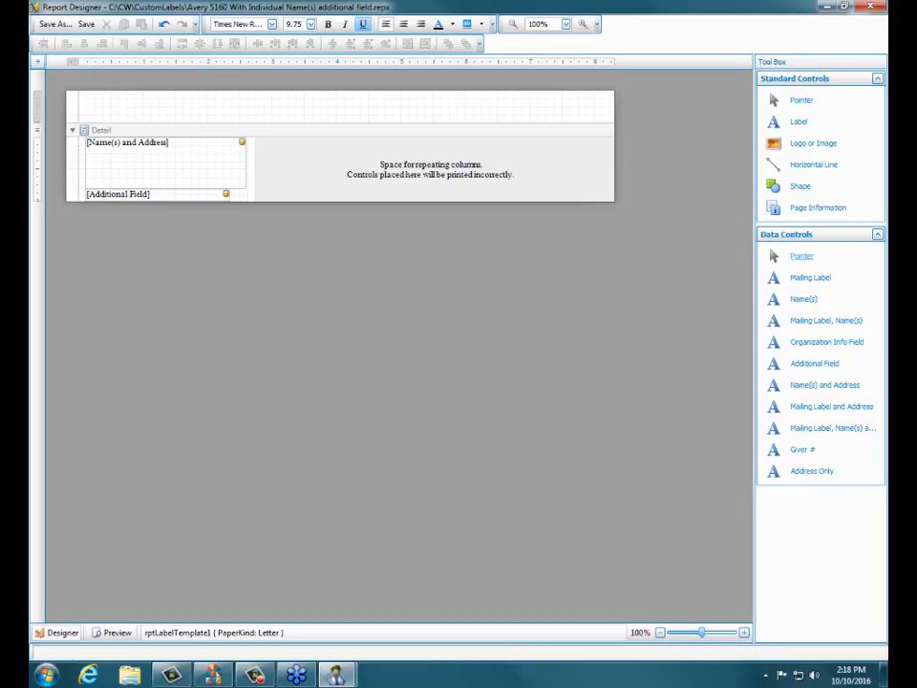
{"action": "left_click", "coordinate": [868, 7]}
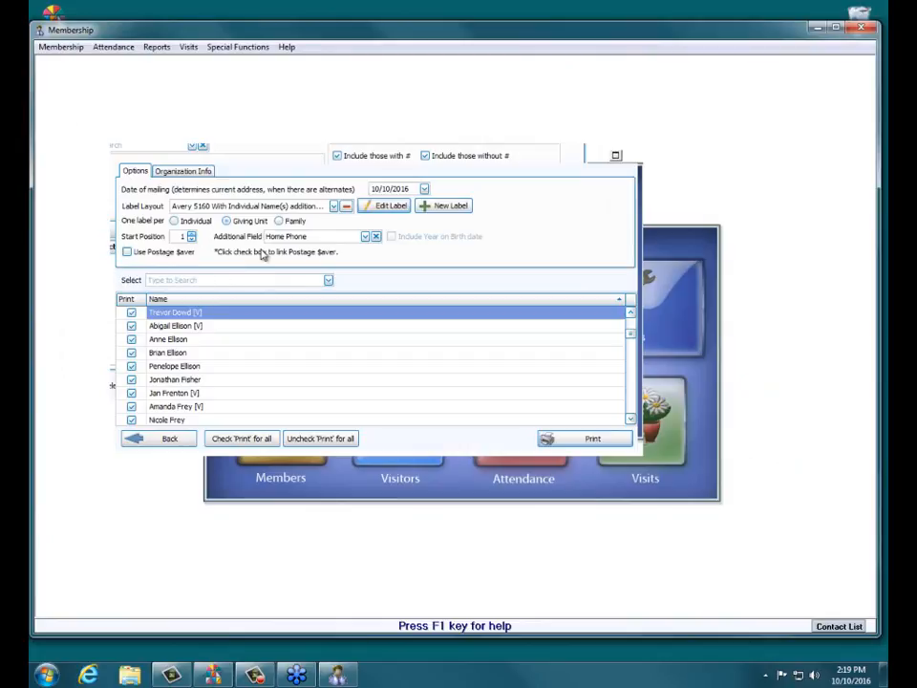
{"action": "left_click", "coordinate": [588, 441]}
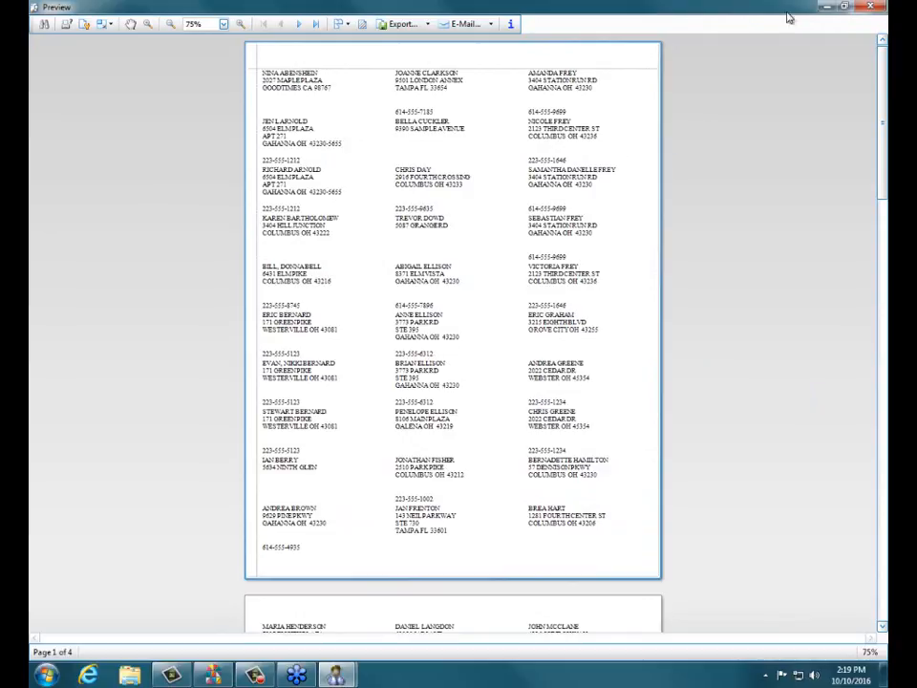
{"action": "left_click", "coordinate": [871, 12]}
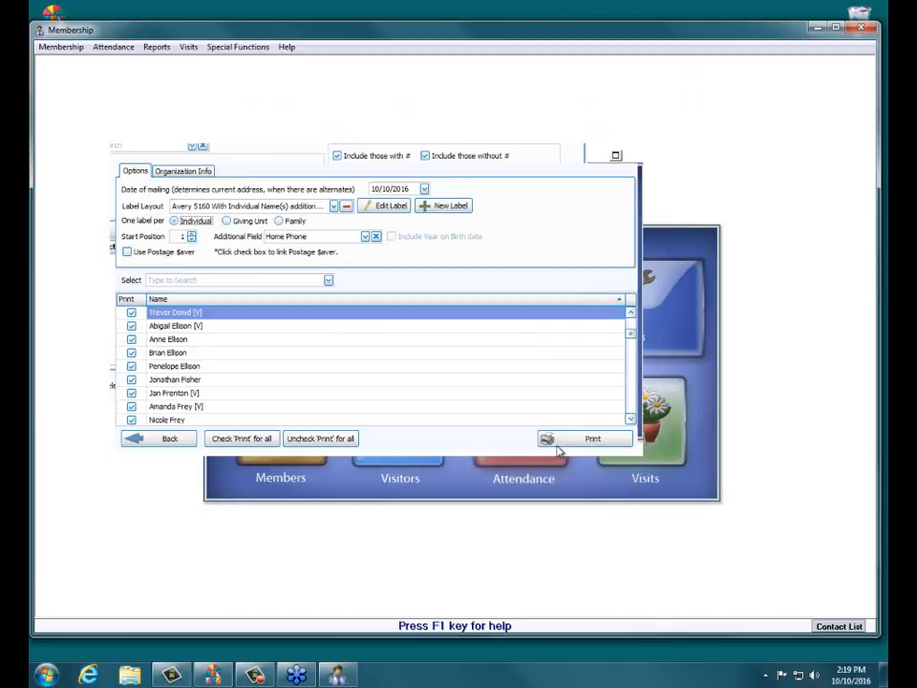
- Set one label per Individual, preview the labels to check the spacing around the additional field, and close the preview
{"action": "left_click", "coordinate": [560, 438]}
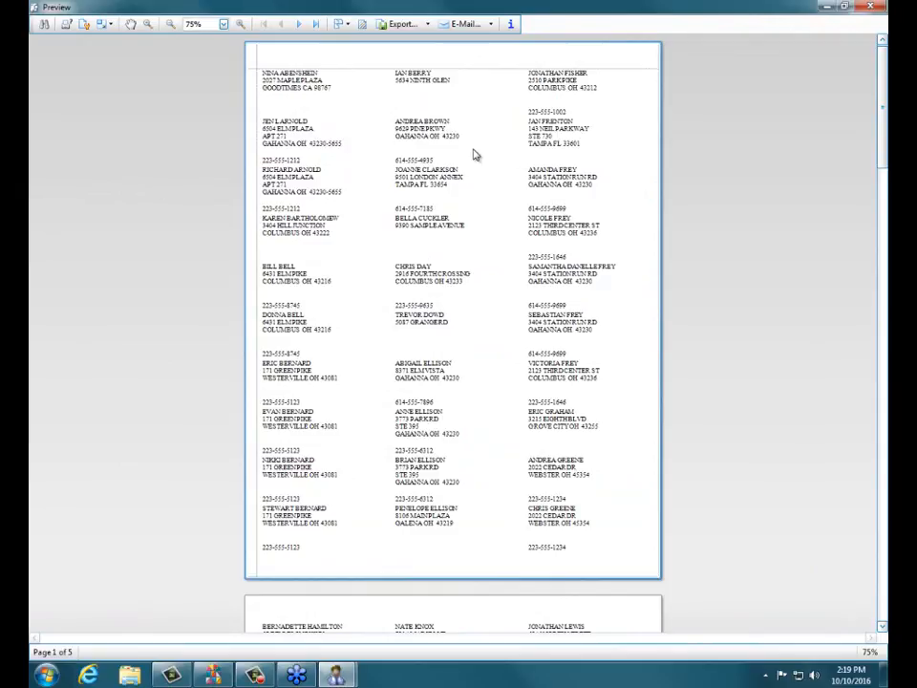
{"action": "left_click", "coordinate": [554, 100]}
{"action": "left_click", "coordinate": [425, 453]}
{"action": "left_click", "coordinate": [871, 7]}
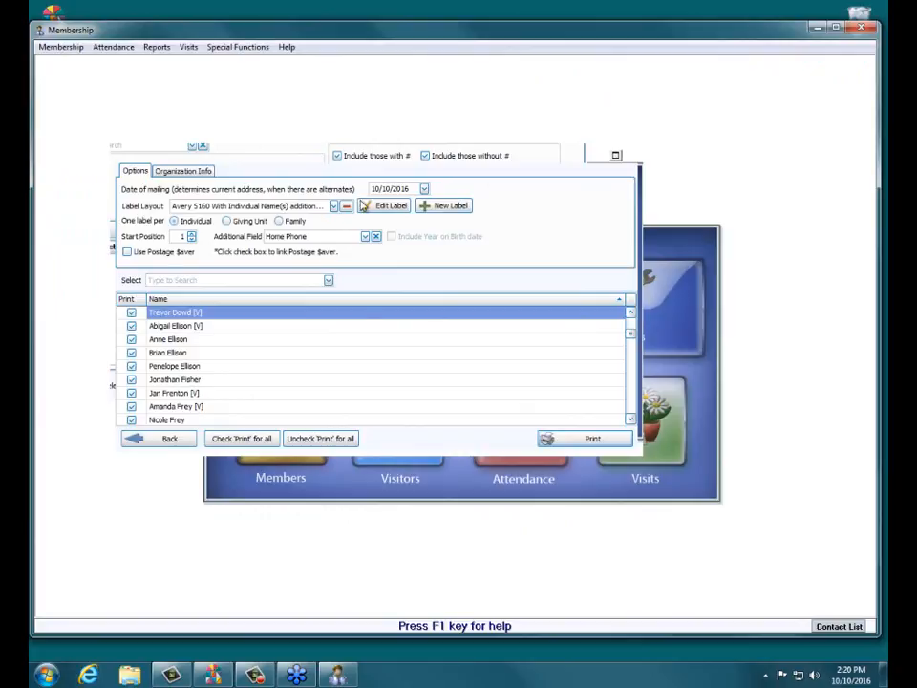
- In the label layout, shorten the Name(s) and Address field and move the Additional Field up directly beneath it, to location 10,61
{"action": "left_click", "coordinate": [369, 208]}
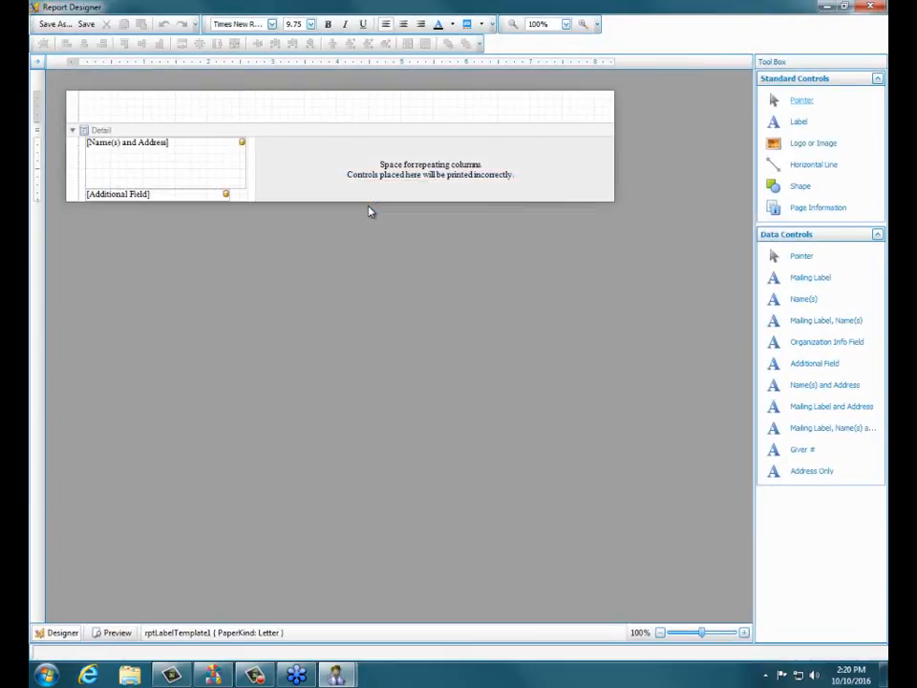
{"action": "left_click", "coordinate": [158, 158]}
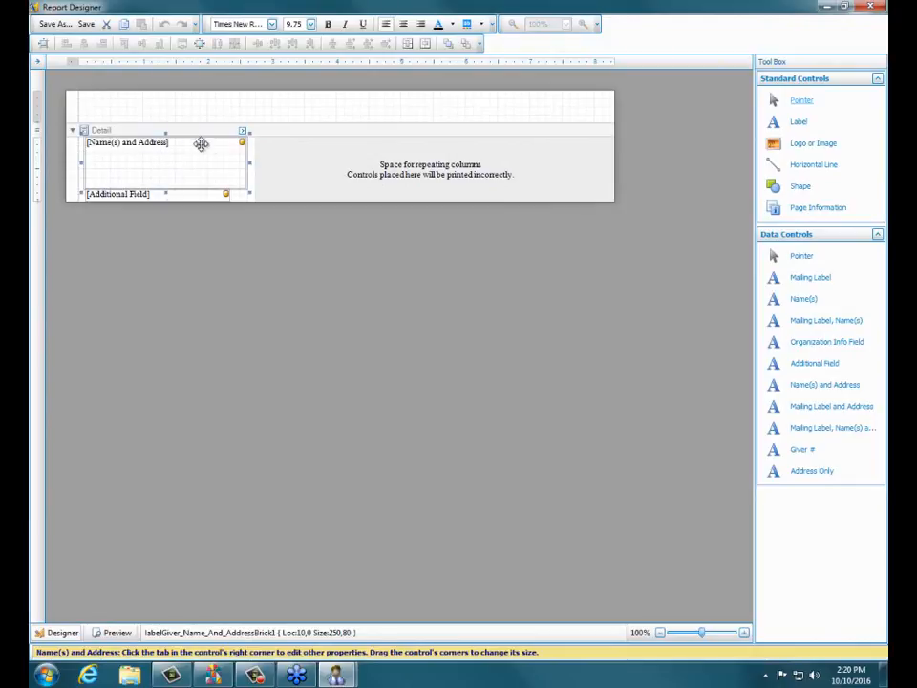
{"action": "left_click_drag", "start_coordinate": [166, 191], "coordinate": [169, 182]}
{"action": "left_click", "coordinate": [174, 193]}
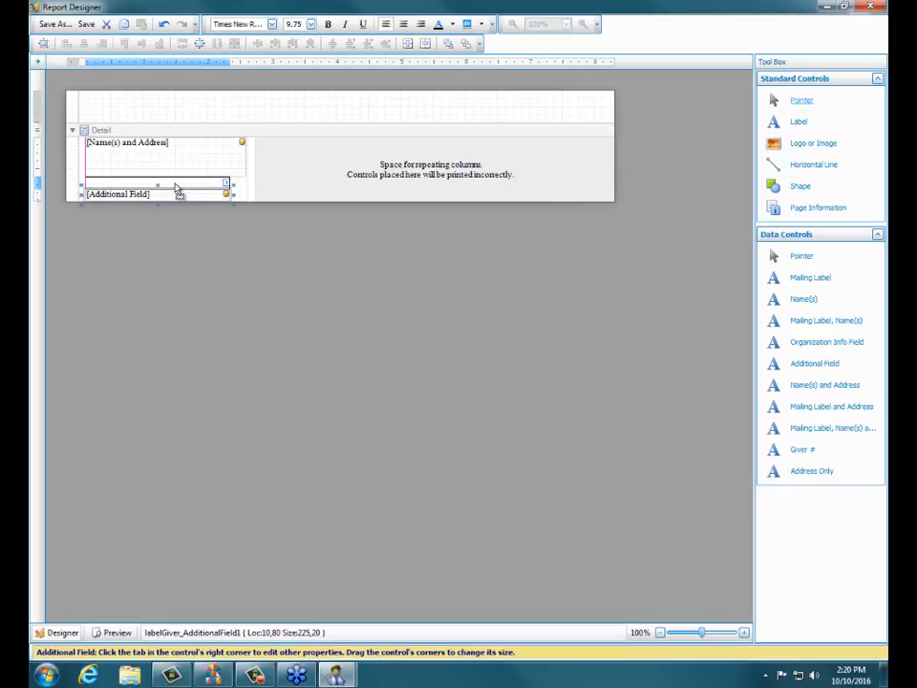
{"action": "left_click_drag", "start_coordinate": [175, 189], "coordinate": [174, 182]}
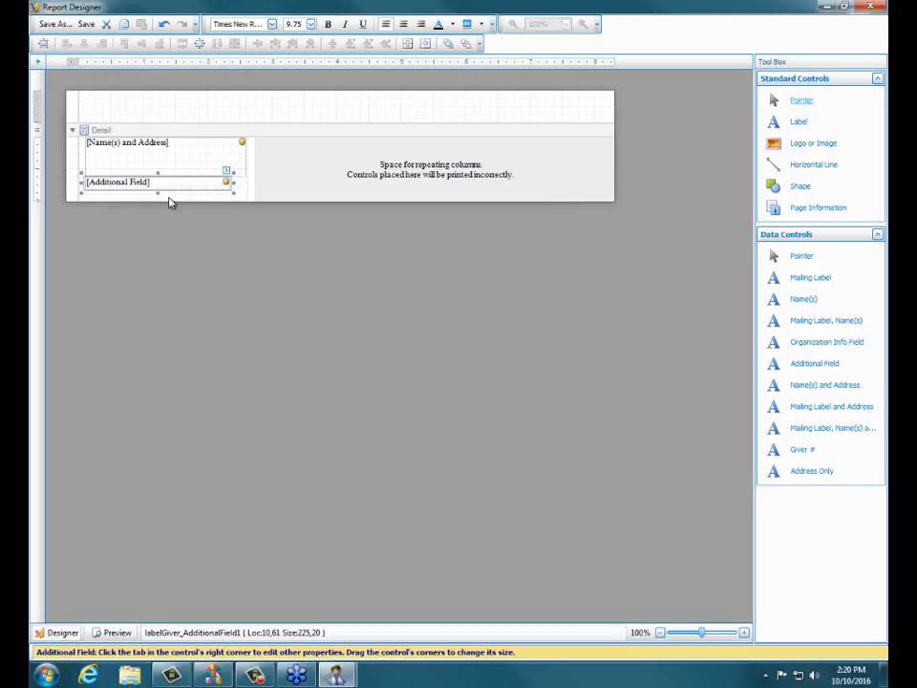
{"action": "left_click", "coordinate": [183, 244]}
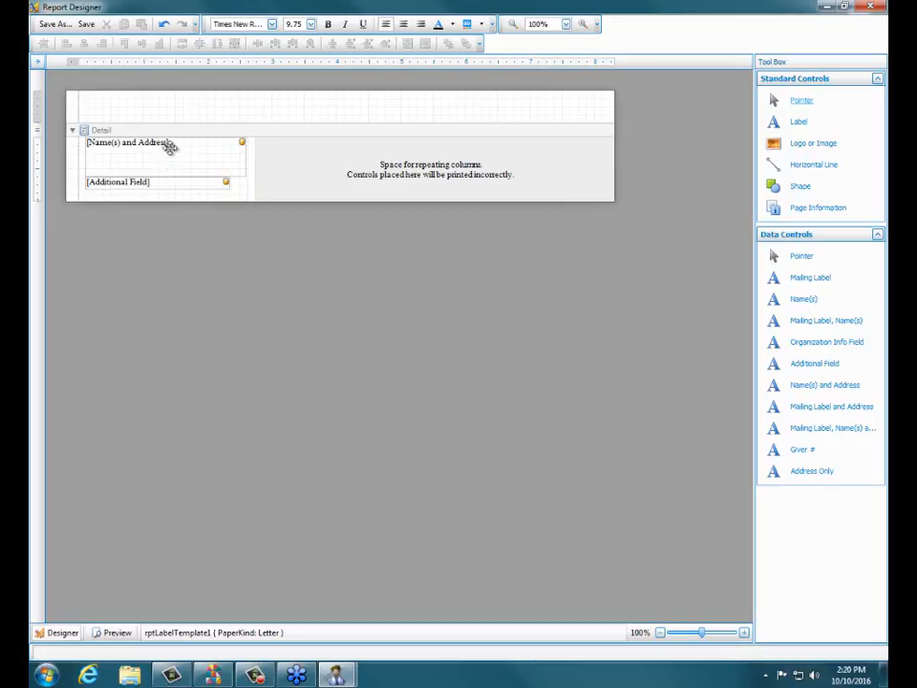
- Save the respaced label layout, close the designer, and check the individual labels in a preview
{"action": "left_click", "coordinate": [86, 25]}
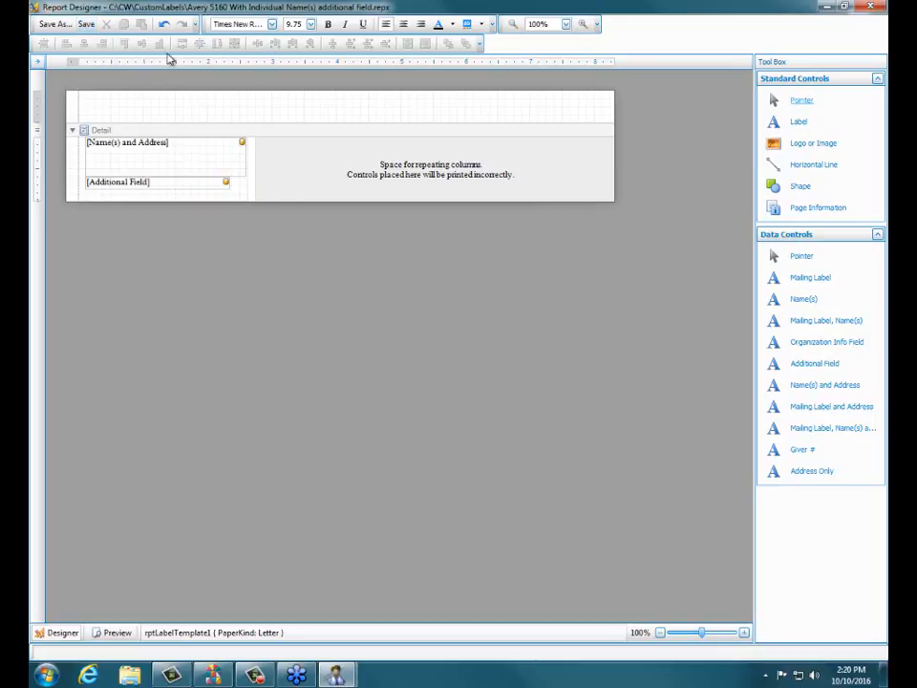
{"action": "left_click", "coordinate": [872, 11]}
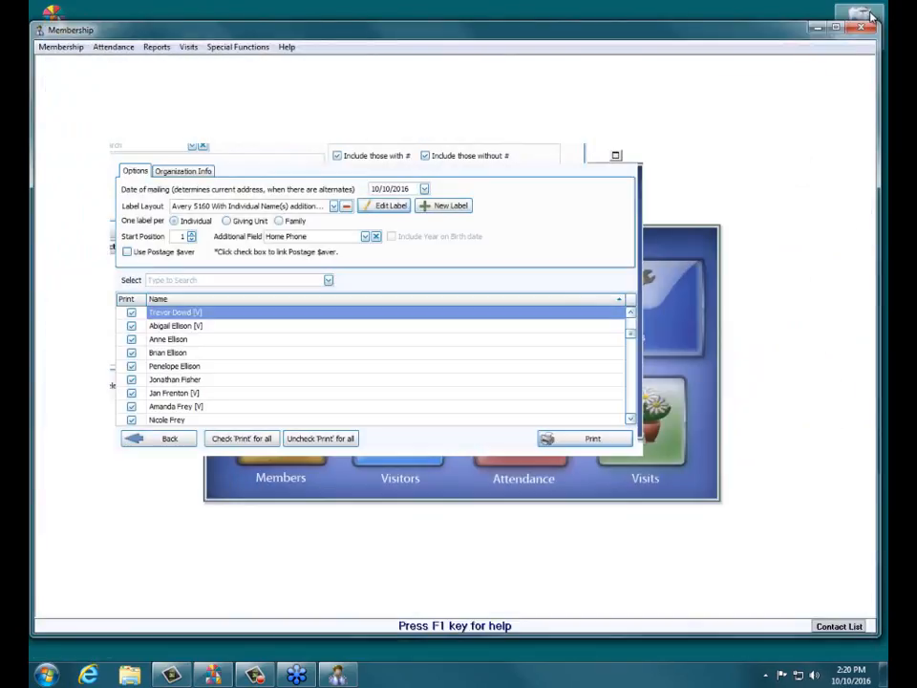
{"action": "left_click", "coordinate": [558, 439]}
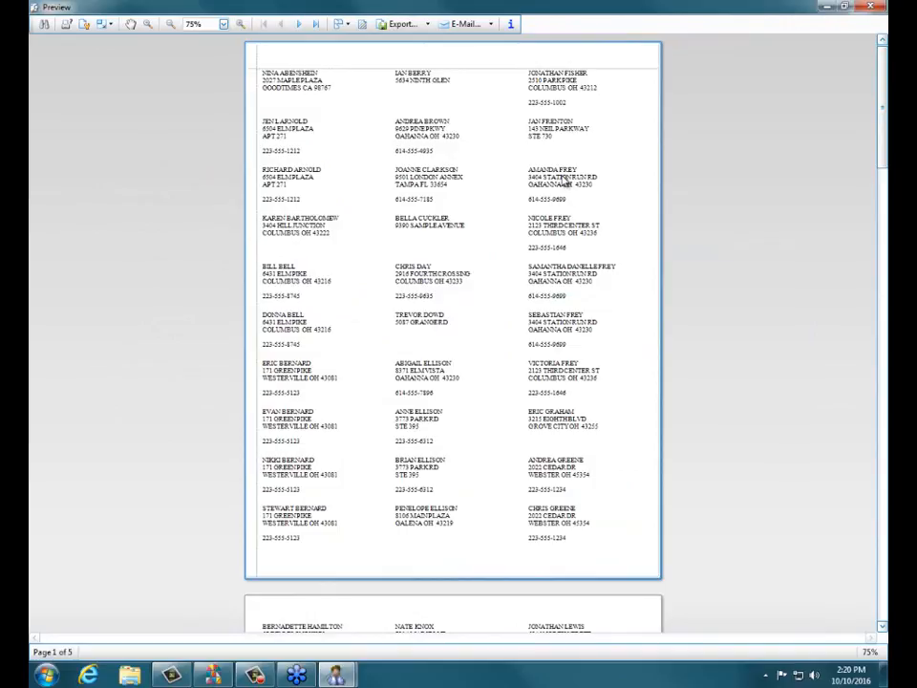
{"action": "left_click", "coordinate": [872, 9]}
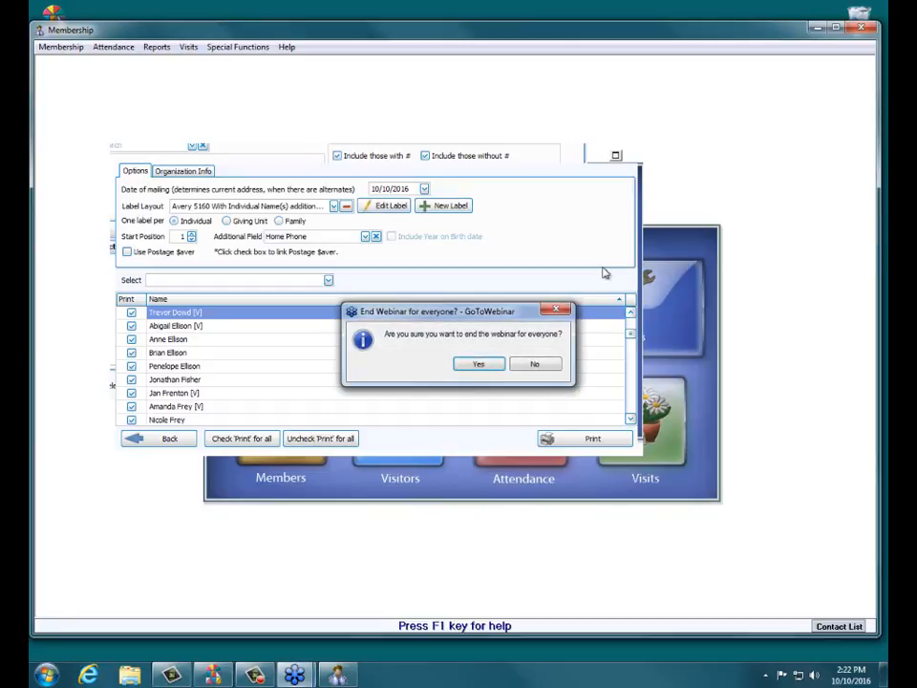
{"action": "left_click", "coordinate": [477, 364]}
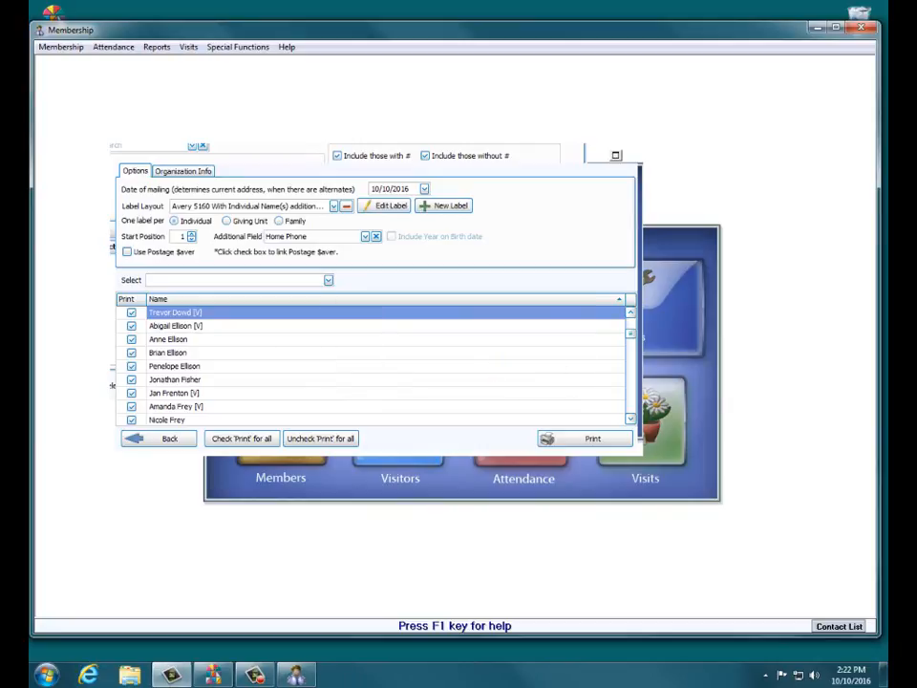